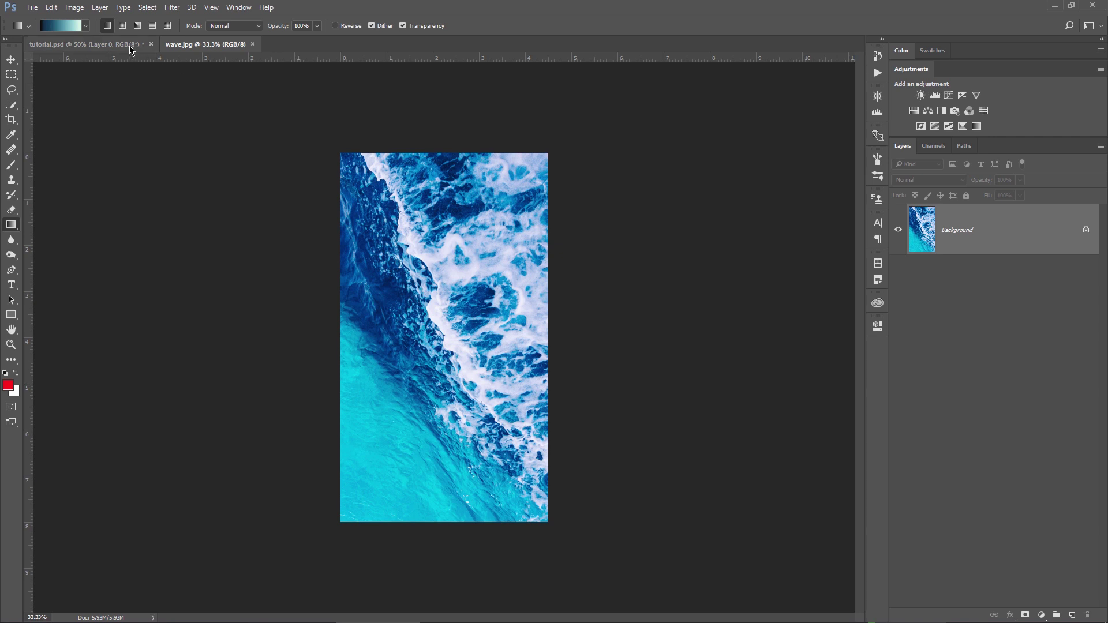
Step: Compare the tutorial.psd and wave.jpg documents, then zoom in on the phone screen
left_click(86, 45)
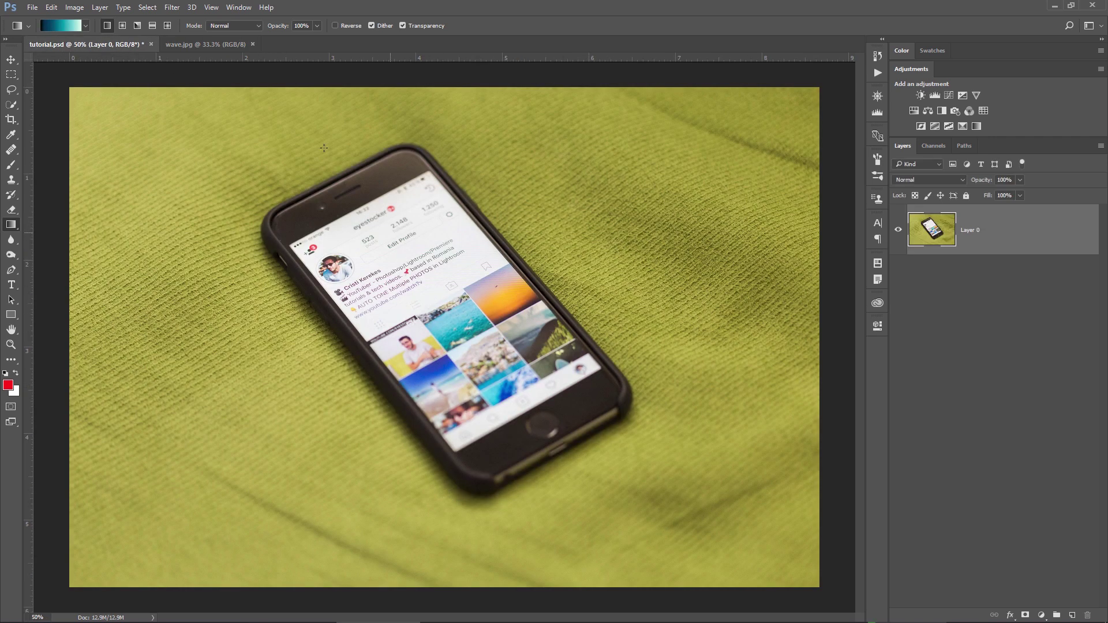
left_click(203, 45)
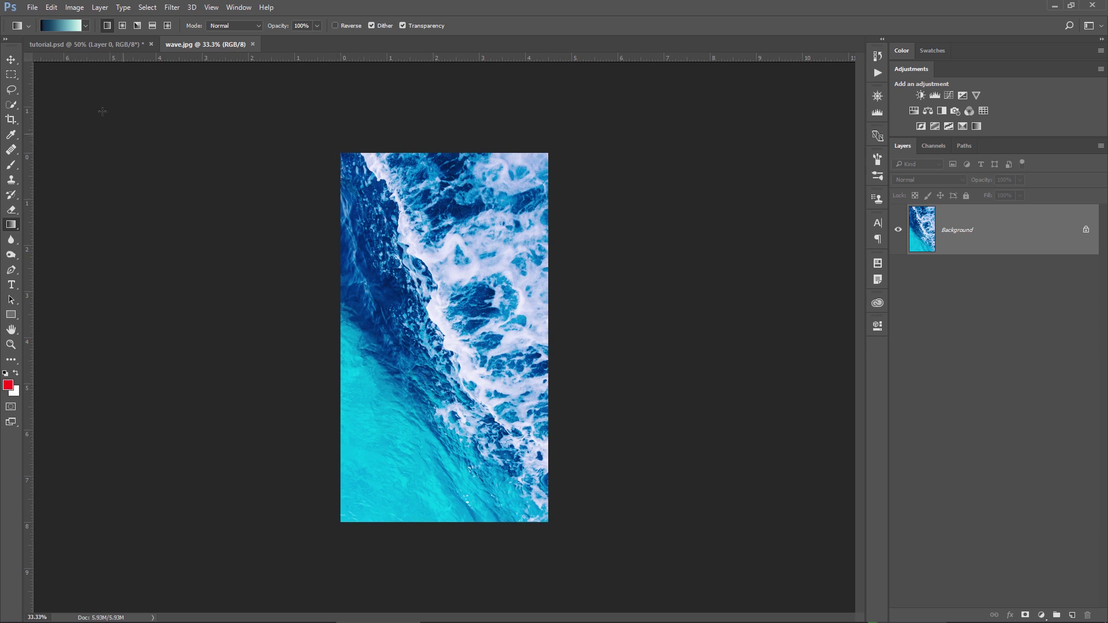
left_click(85, 44)
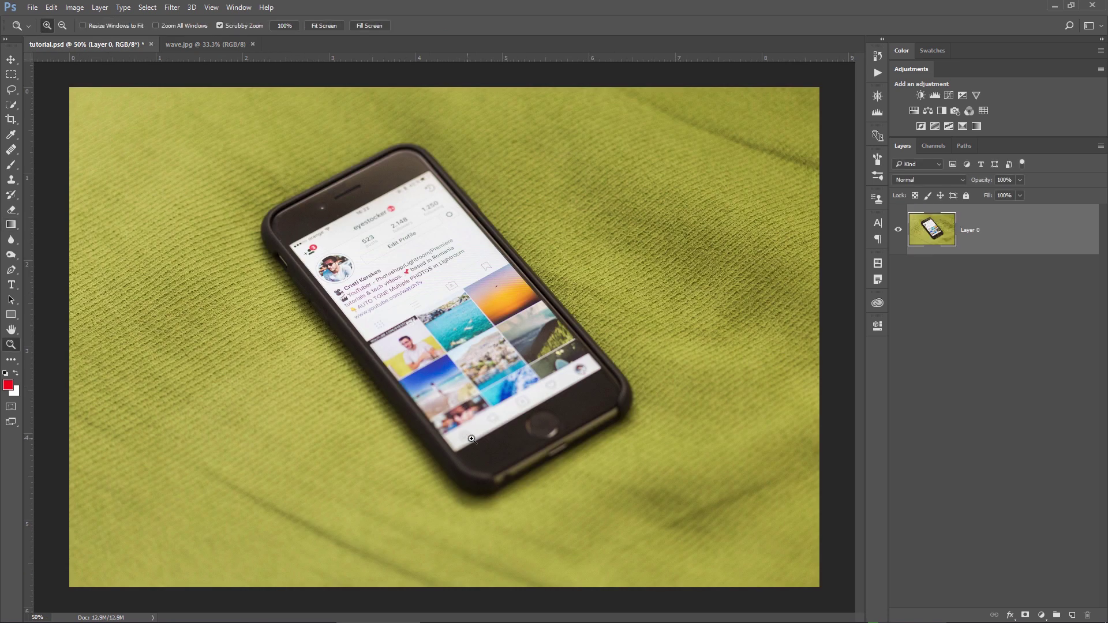
scroll(416, 368, "up", 5)
mouse_move(455, 246)
left_mouse_down()
mouse_move(464, 288)
mouse_move(461, 113)
left_mouse_up()
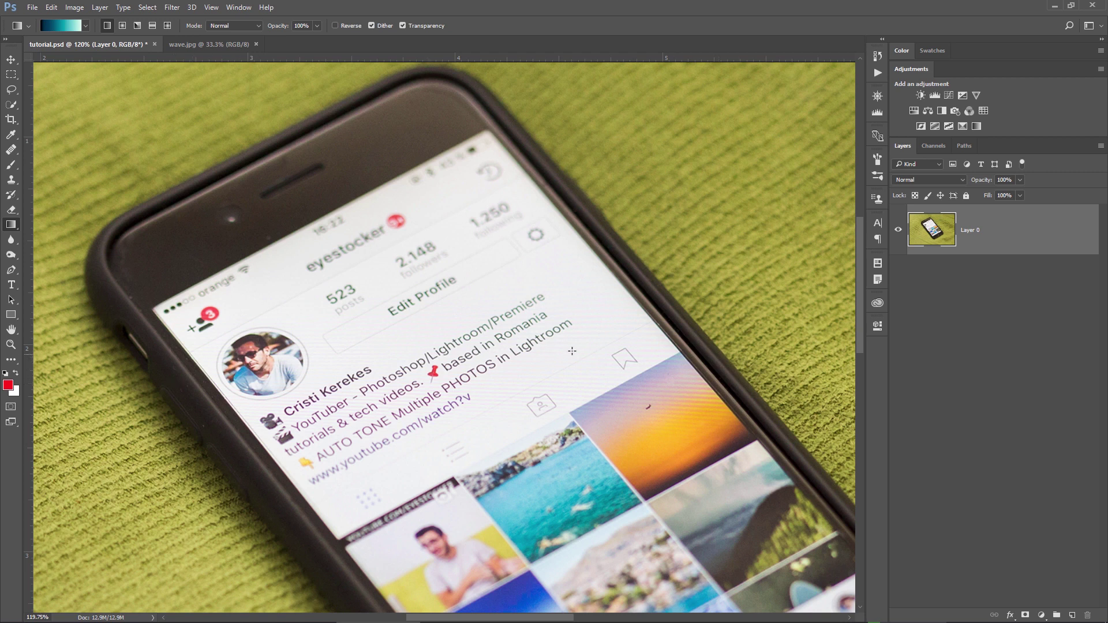
scroll(571, 351, "down", 6)
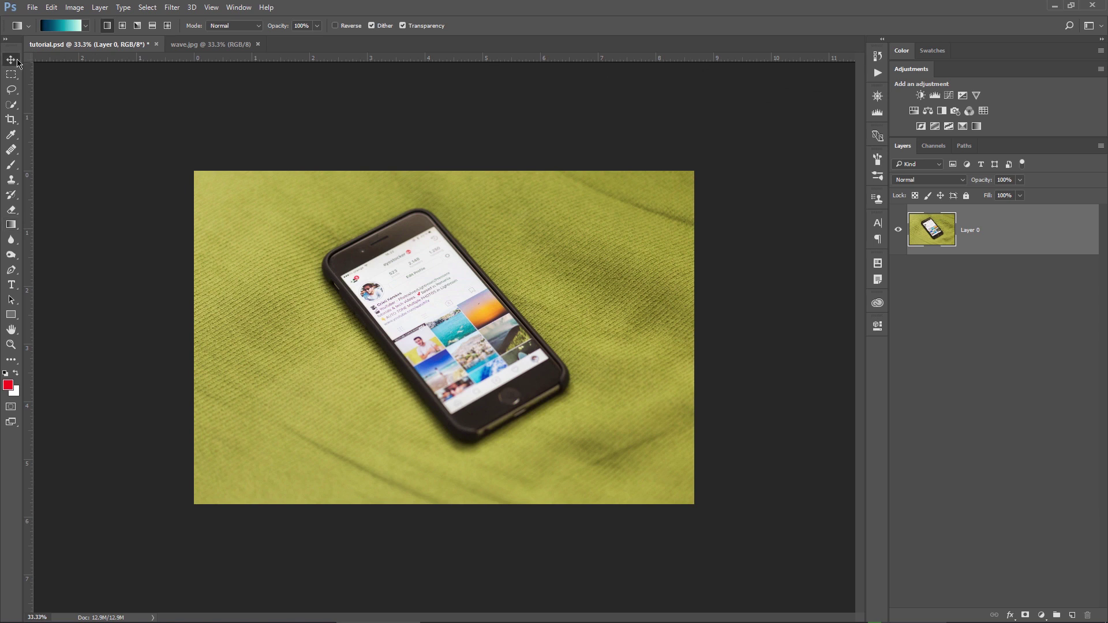
left_click(11, 60)
Step: Drag wave.jpg into tutorial.psd and convert Layer 1 to a smart object
left_click(210, 45)
mouse_move(124, 69)
left_mouse_down()
mouse_move(114, 44)
mouse_move(407, 294)
left_mouse_up()
right_click(957, 245)
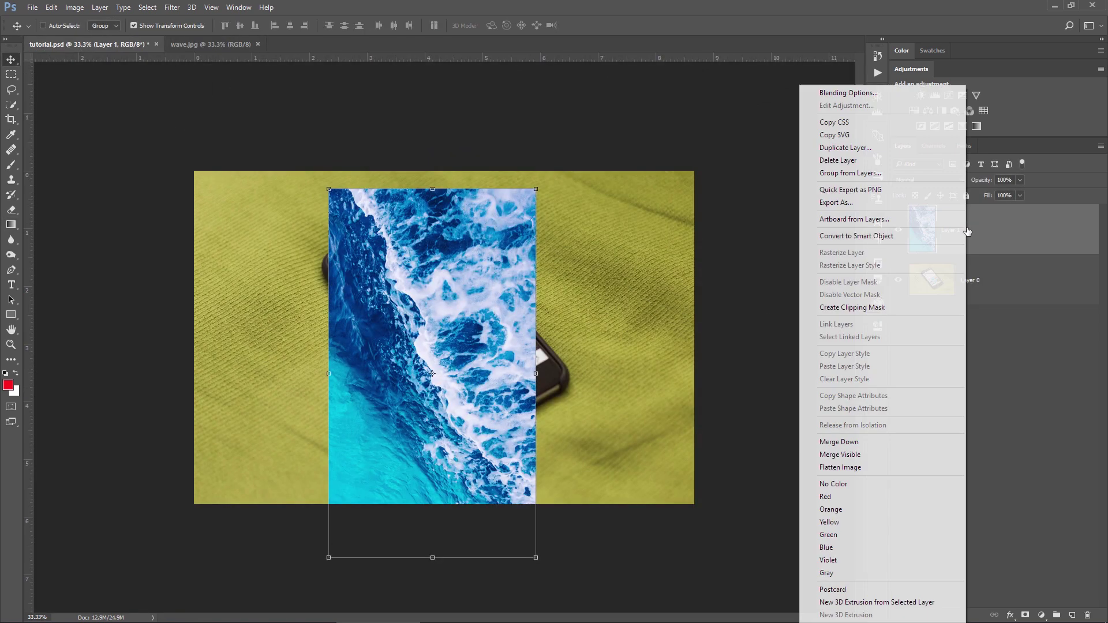
left_click(866, 236)
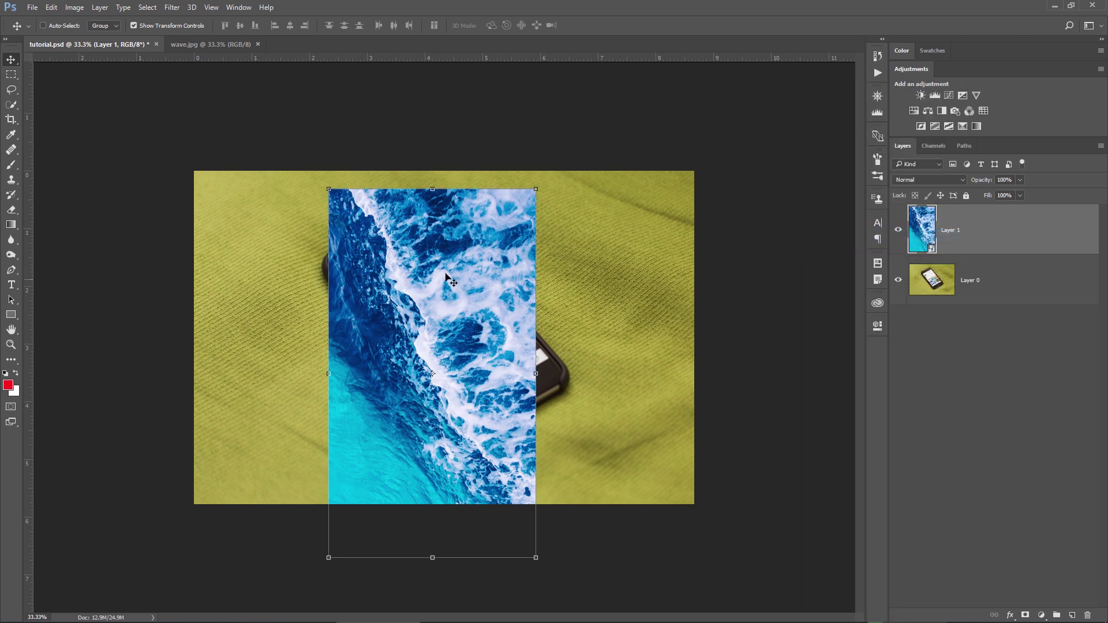
Step: Move the wave layer to the top edge, scale it to canvas height, and close wave.jpg
left_click_drag(452, 277, 464, 258)
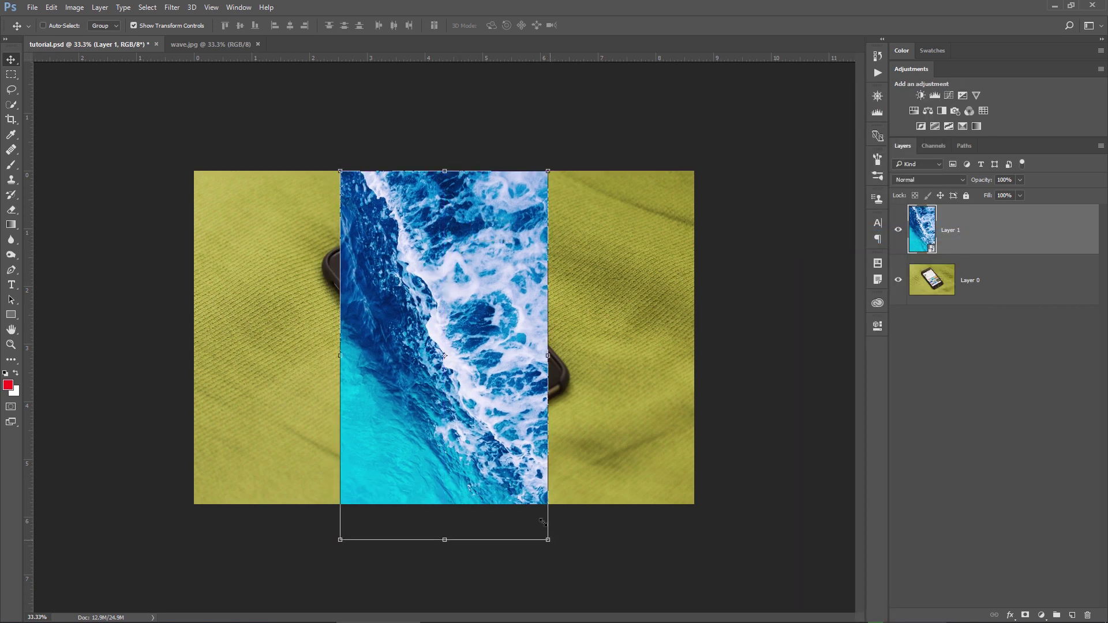
left_click_drag(548, 539, 522, 493)
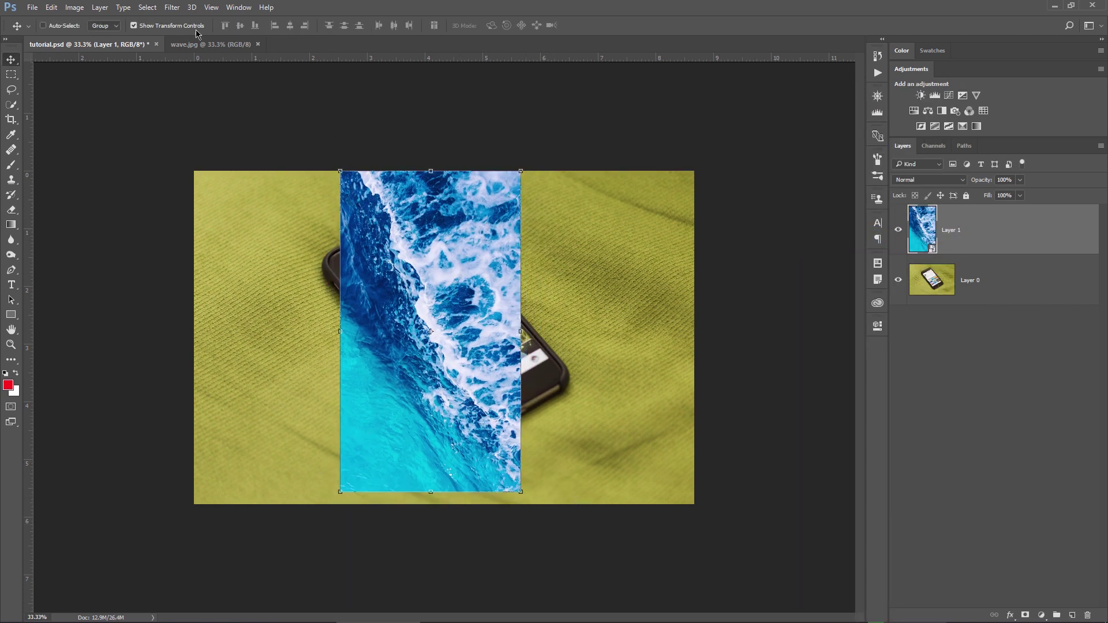
left_click(257, 45)
Step: Set Layer 1 to about 52% opacity and pin three corners onto the phone screen
left_click_drag(976, 179, 954, 180)
left_click_drag(340, 184, 341, 277)
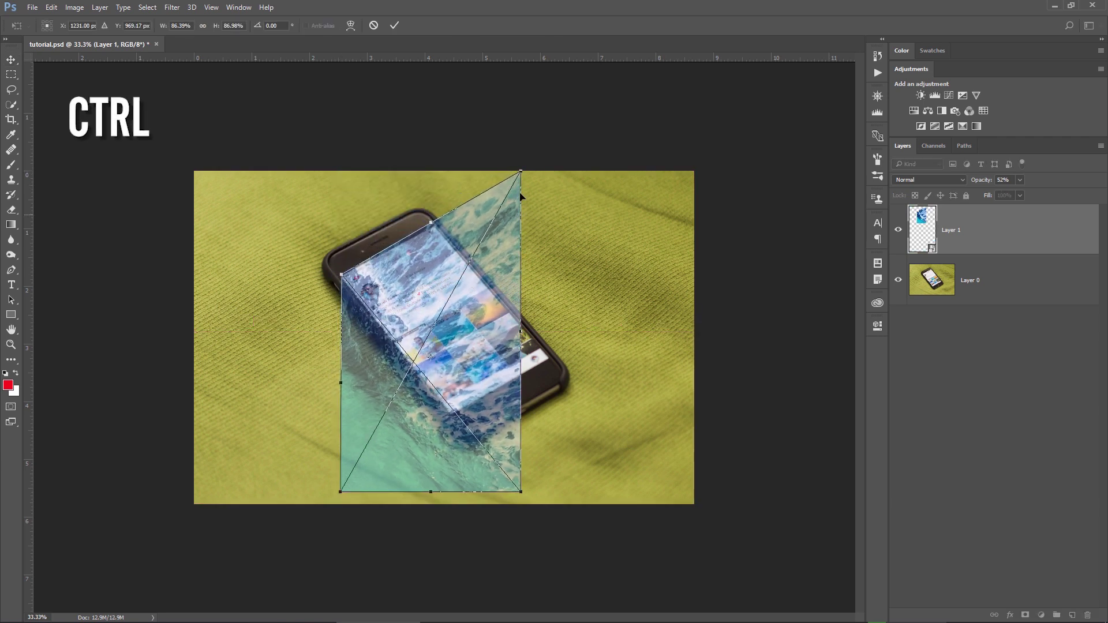
left_click_drag(517, 178, 433, 228)
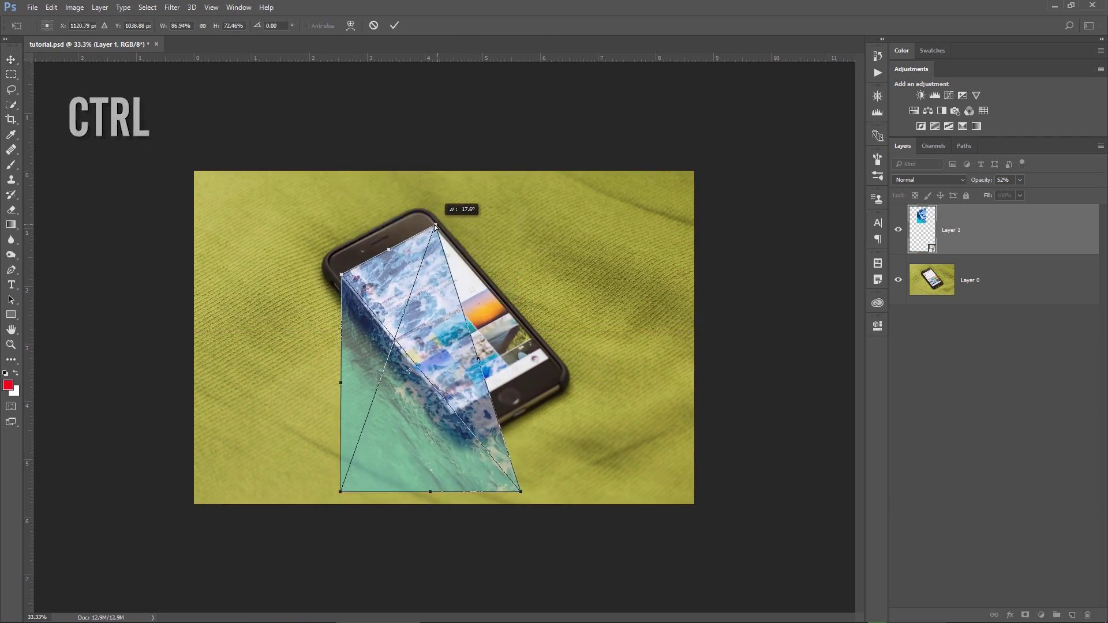
left_click_drag(524, 492, 549, 360)
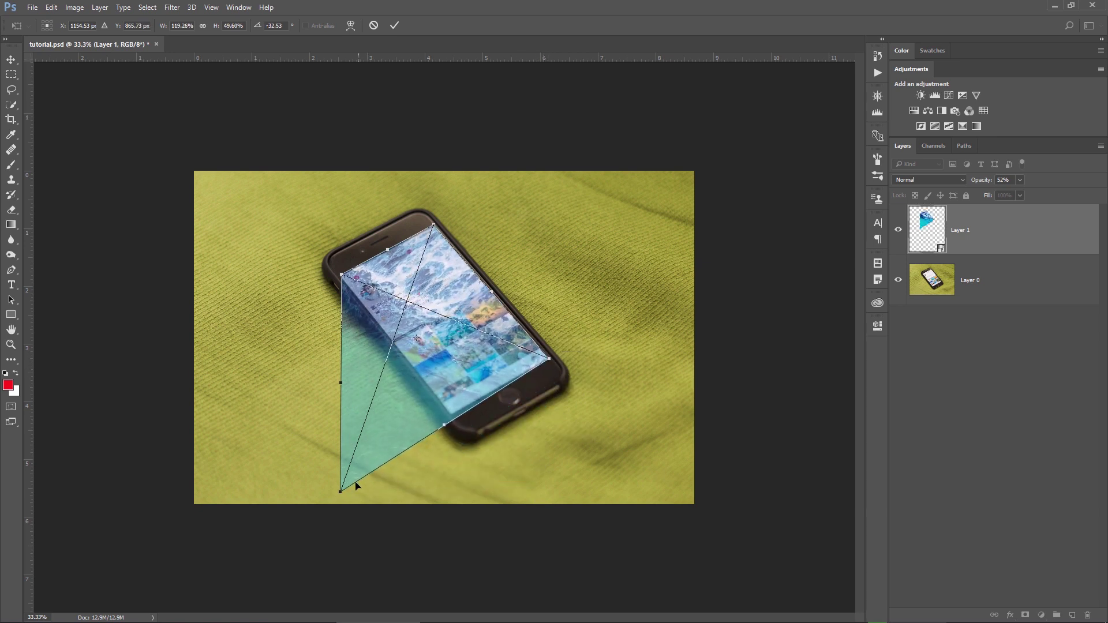
left_click_drag(342, 494, 452, 419)
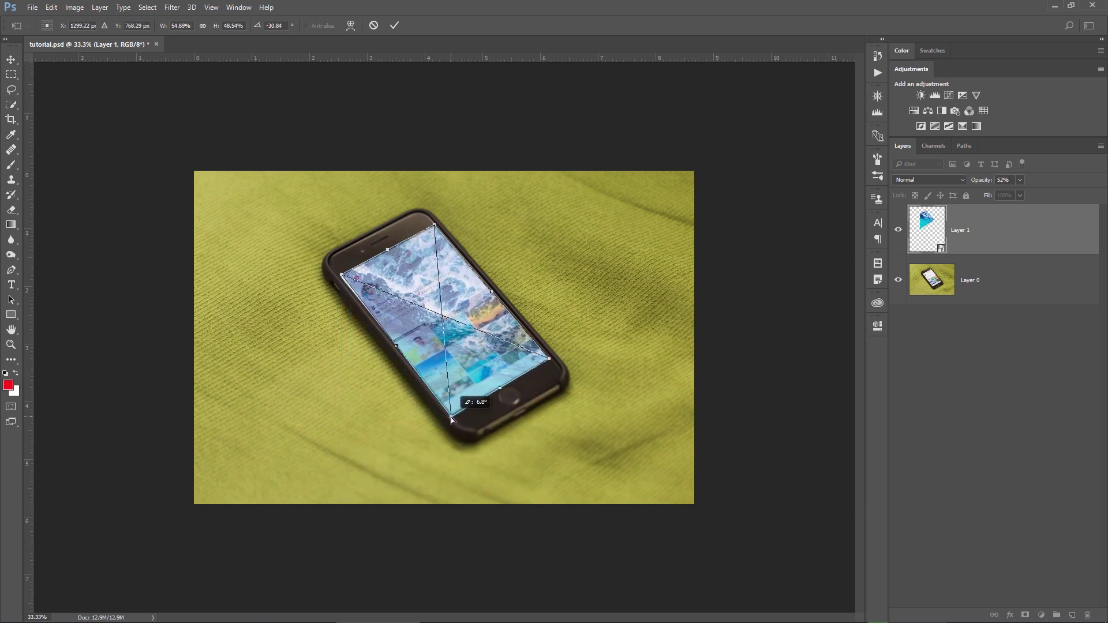
Step: Zoom in to refine the corners against the screen, commit the distortion, and fit the view
key("ctrl+plus")
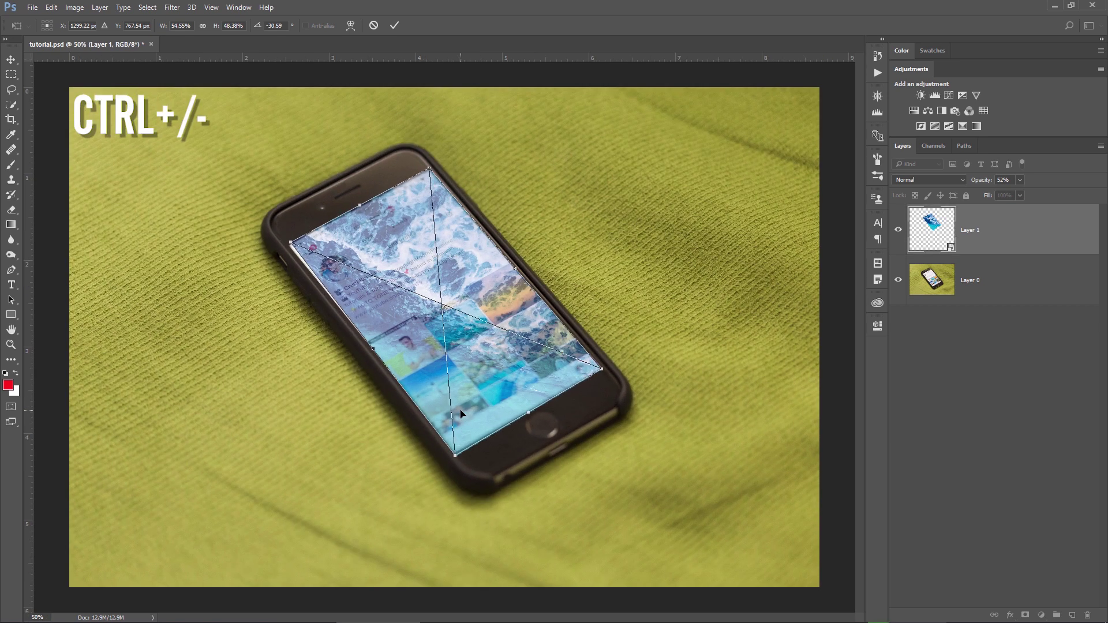
key("ctrl+plus")
key("ctrl+plus")
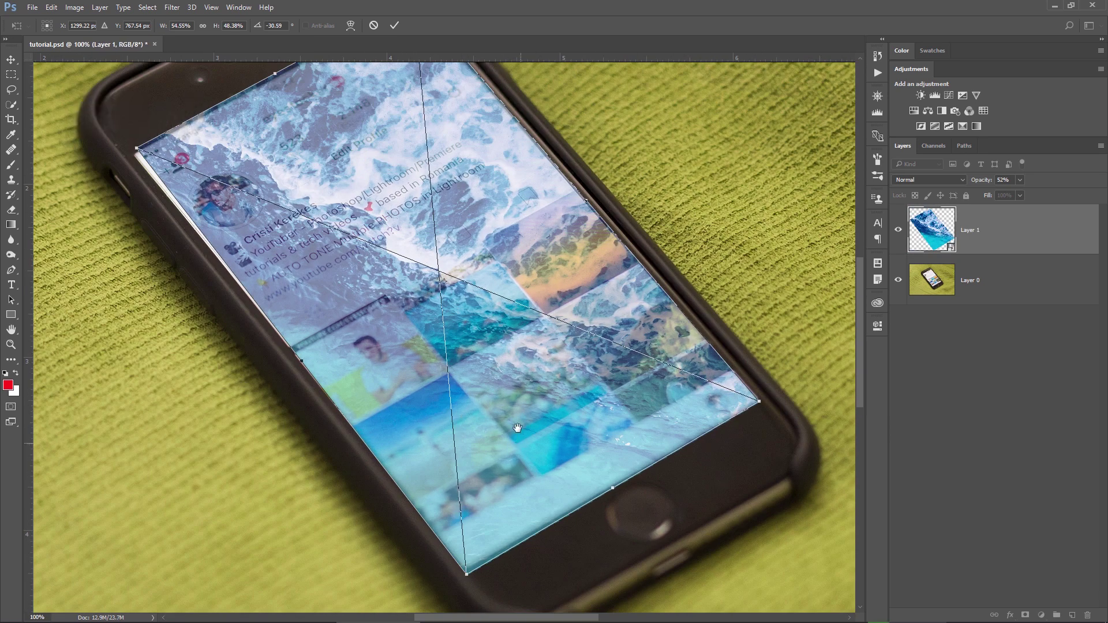
left_click_drag(472, 420, 486, 266)
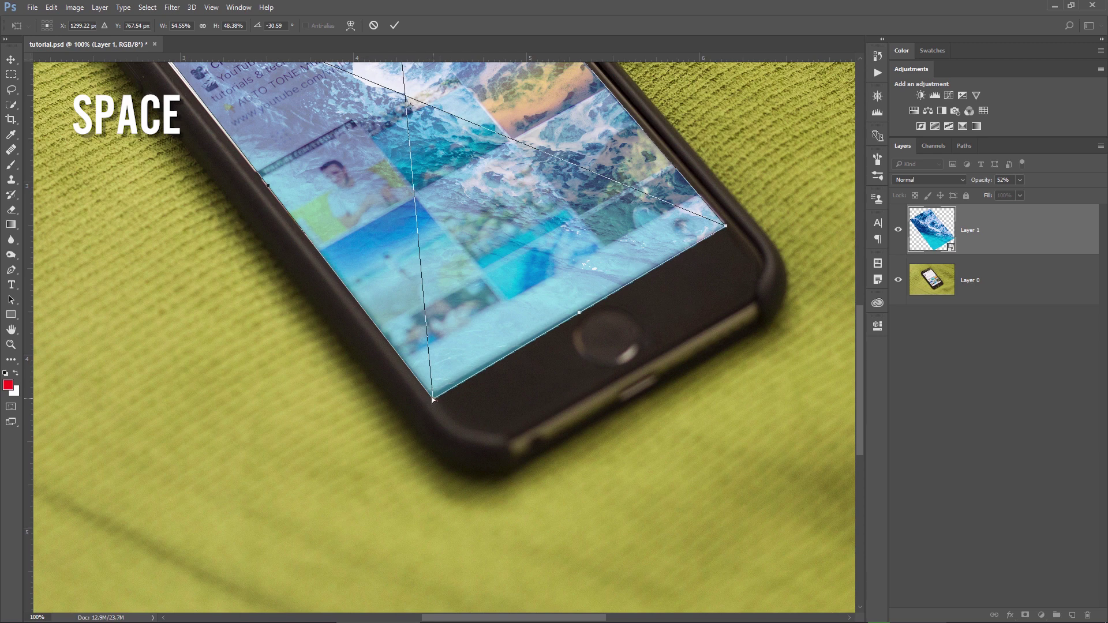
left_click_drag(433, 400, 438, 394)
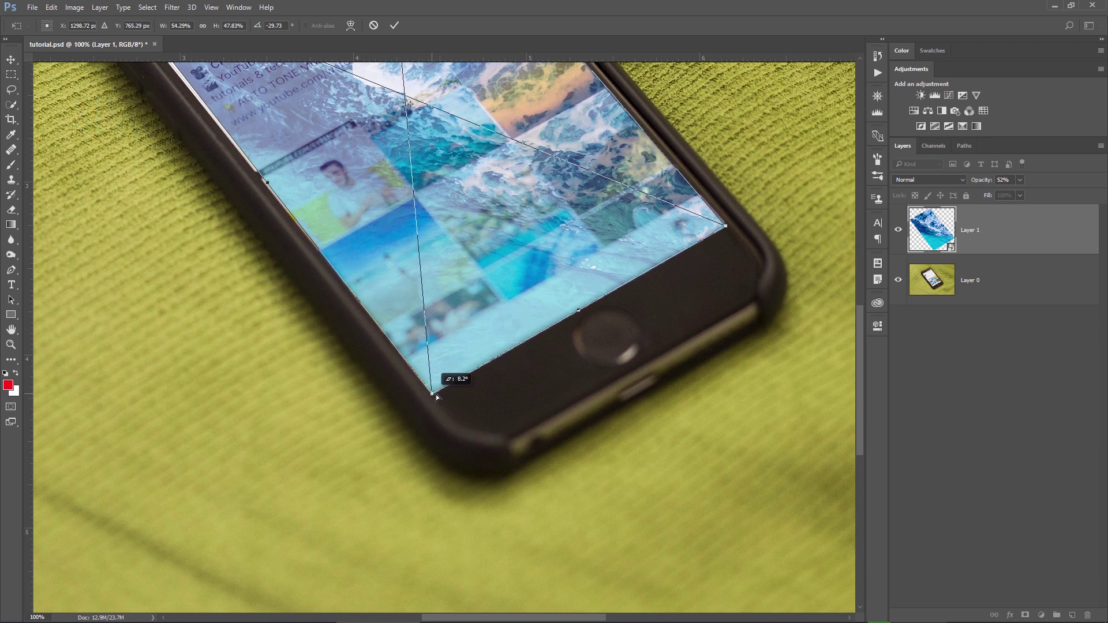
key("ctrl+plus")
left_click_drag(519, 346, 260, 390)
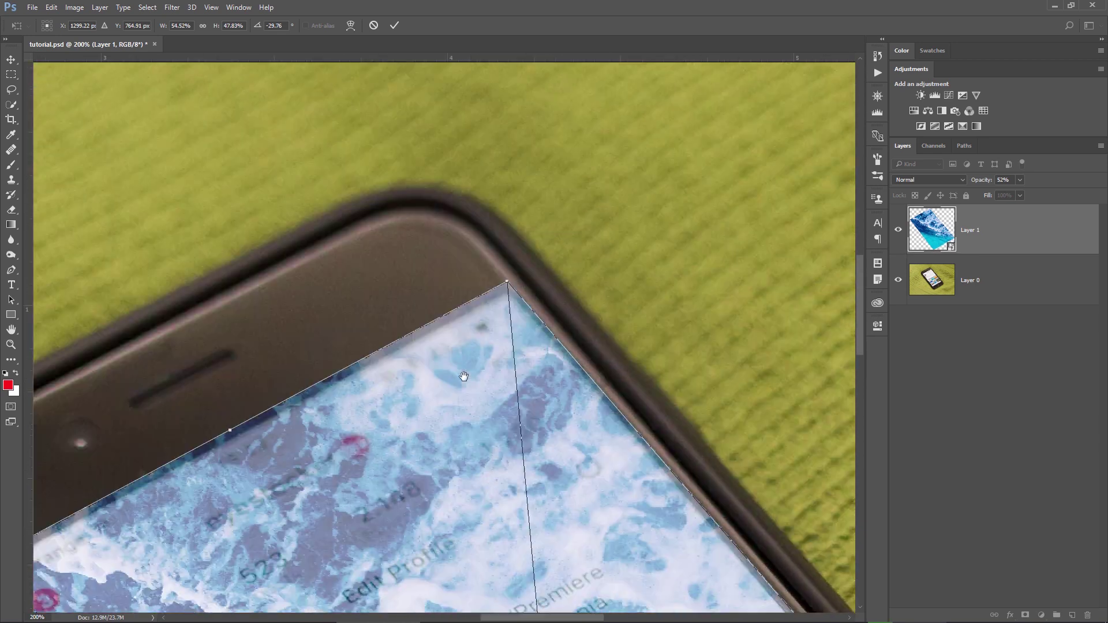
left_click_drag(615, 329, 260, 433)
left_click_drag(519, 347, 383, 331)
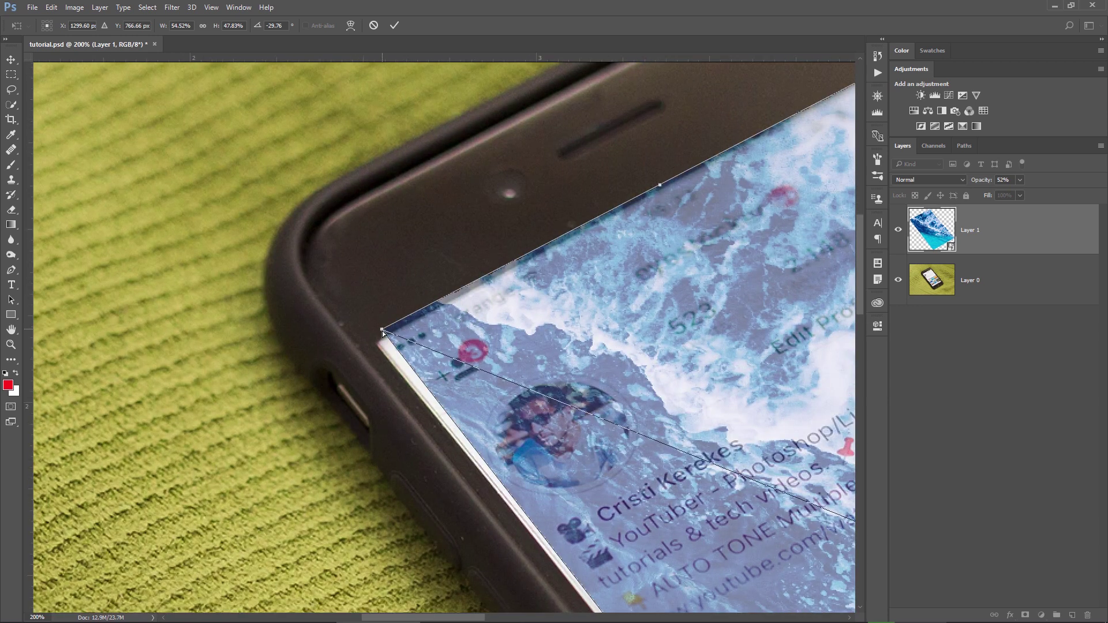
key("Return")
key("ctrl+0")
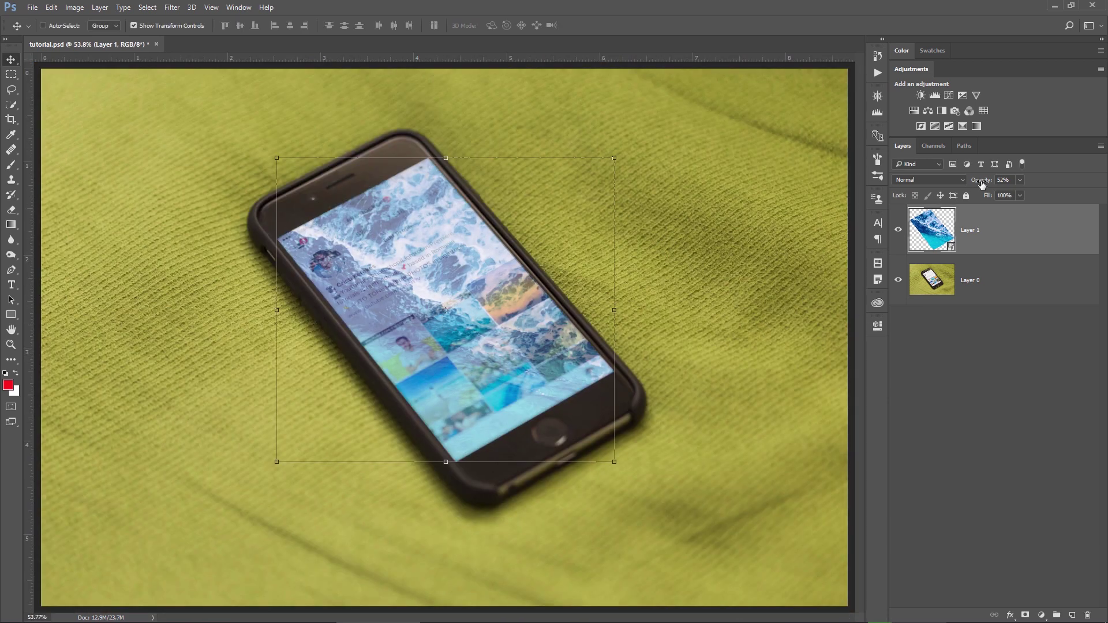
Step: Restore Layer 1 to 100% opacity and apply a 0.5 px Gaussian Blur smart filter
left_click_drag(978, 182, 1072, 195)
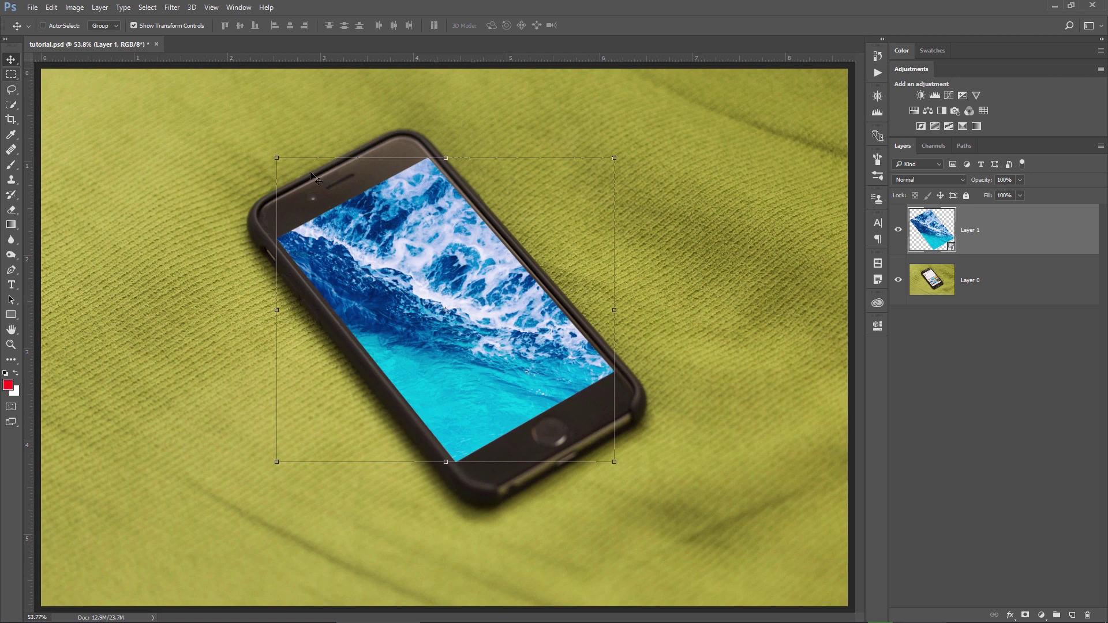
left_click(172, 8)
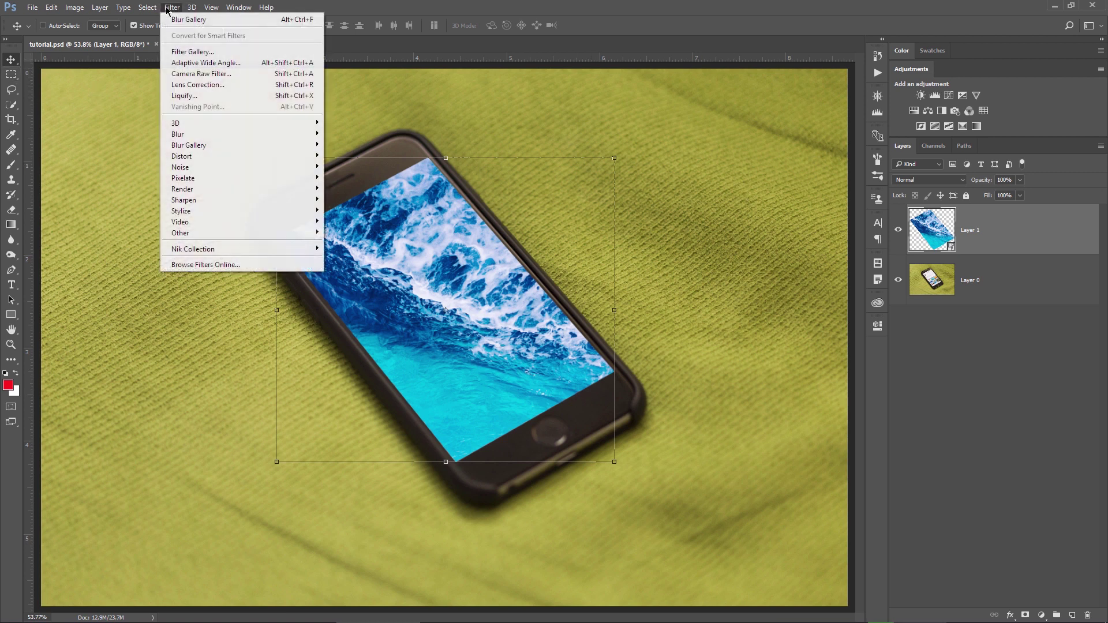
left_click(127, 178)
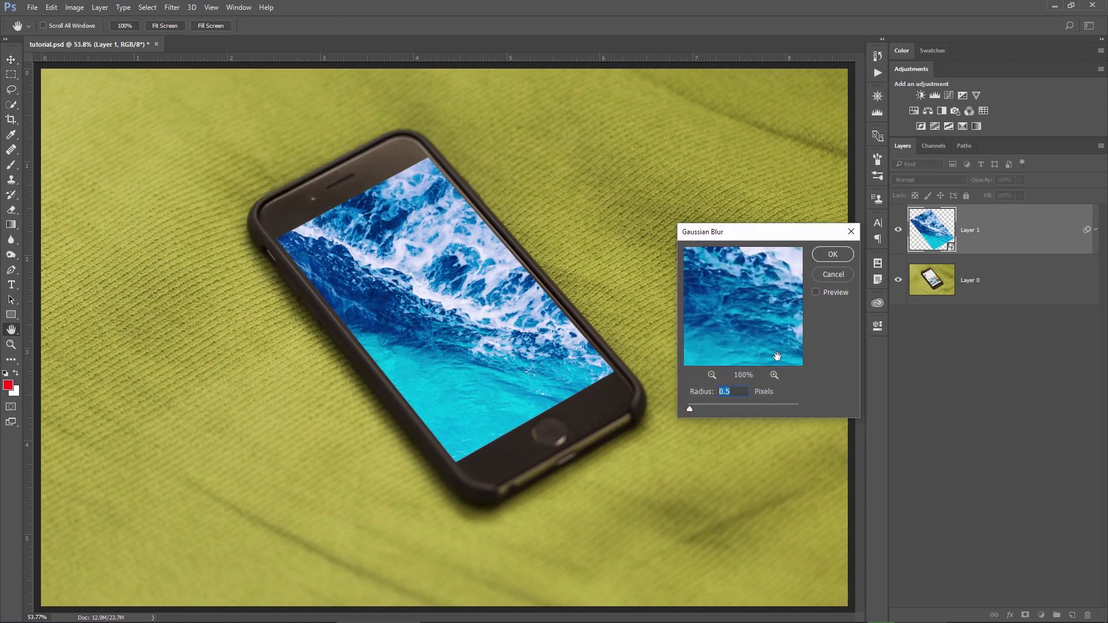
left_click(823, 258)
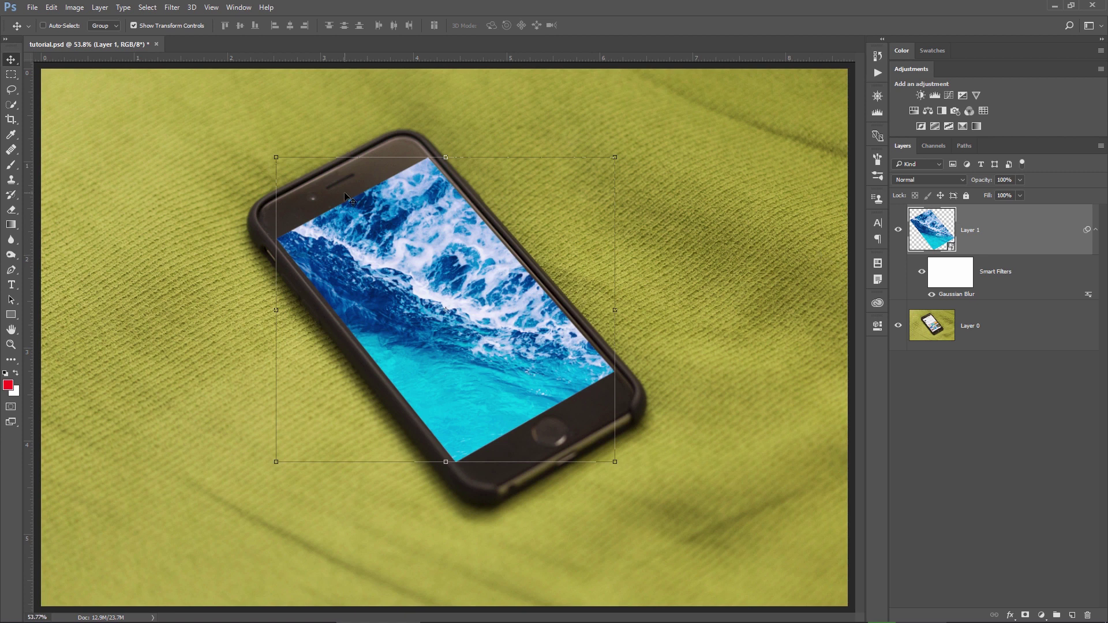
left_click(11, 73)
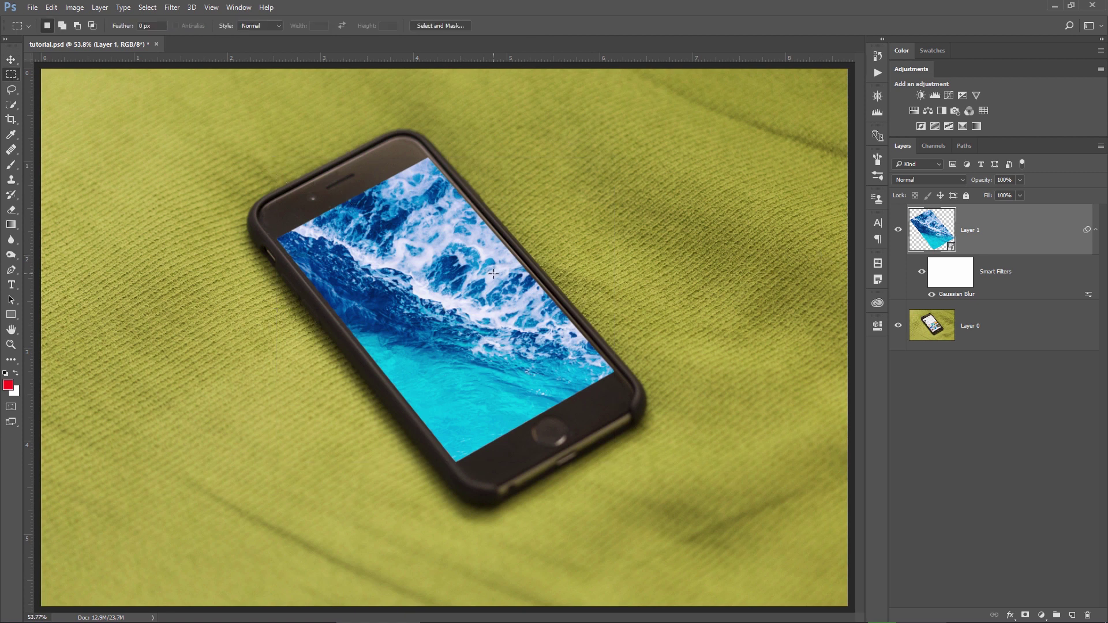
Step: Zoom out to 50% and load Layer 1's pixels as a selection
key("z")
mouse_move(470, 285)
left_mouse_down()
mouse_move(445, 278)
mouse_move(474, 264)
mouse_move(492, 305)
left_mouse_up()
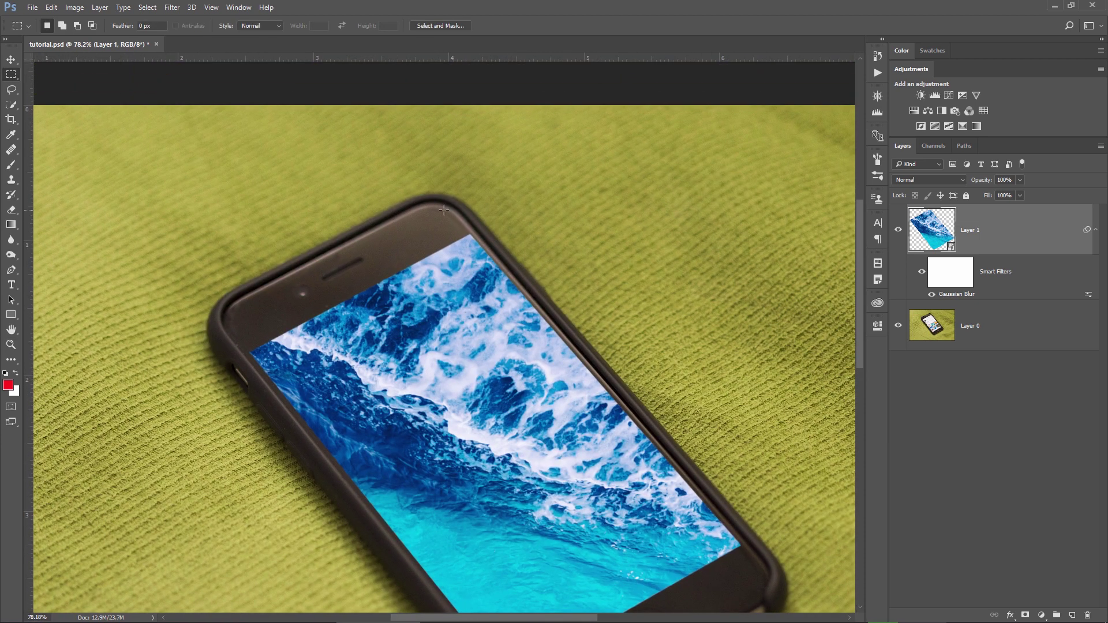
scroll(473, 240, "down", 2)
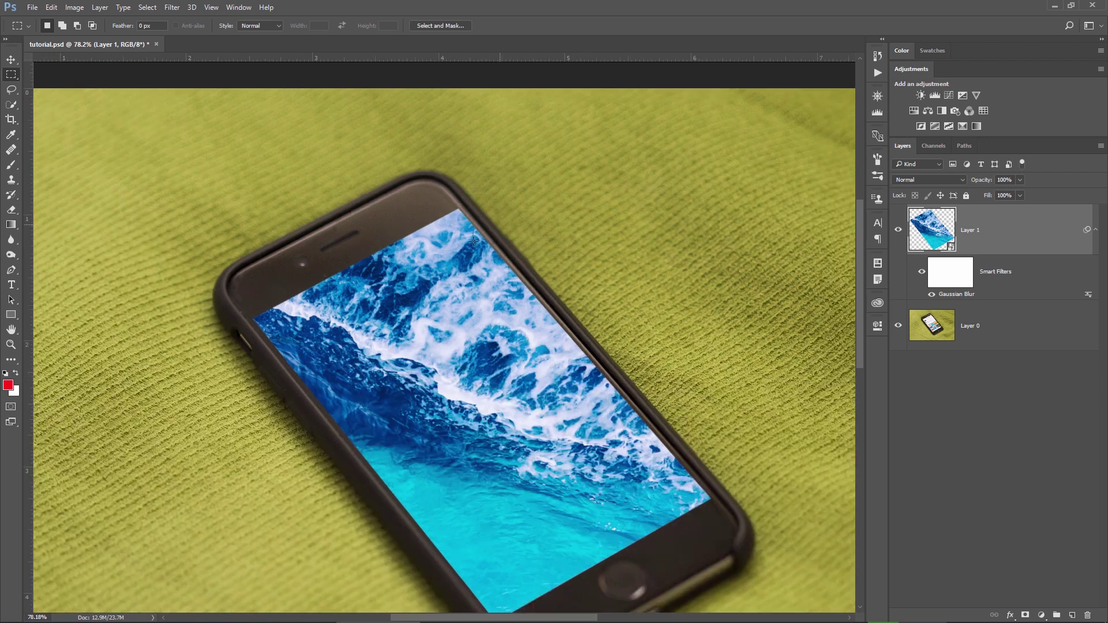
scroll(471, 242, "down", 1)
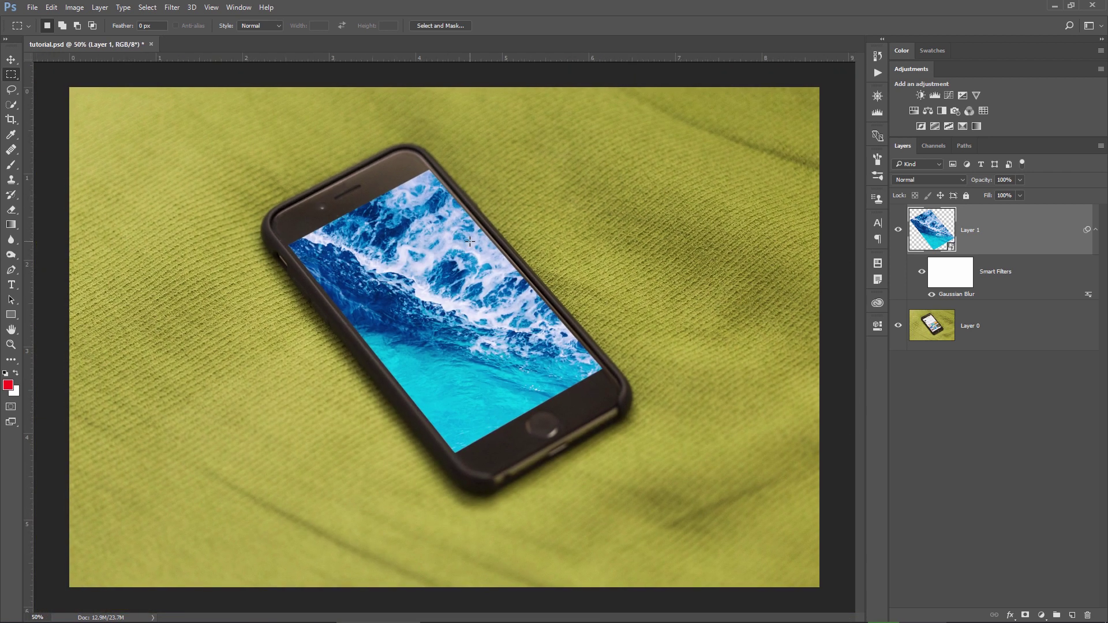
scroll(470, 241, "down", 2)
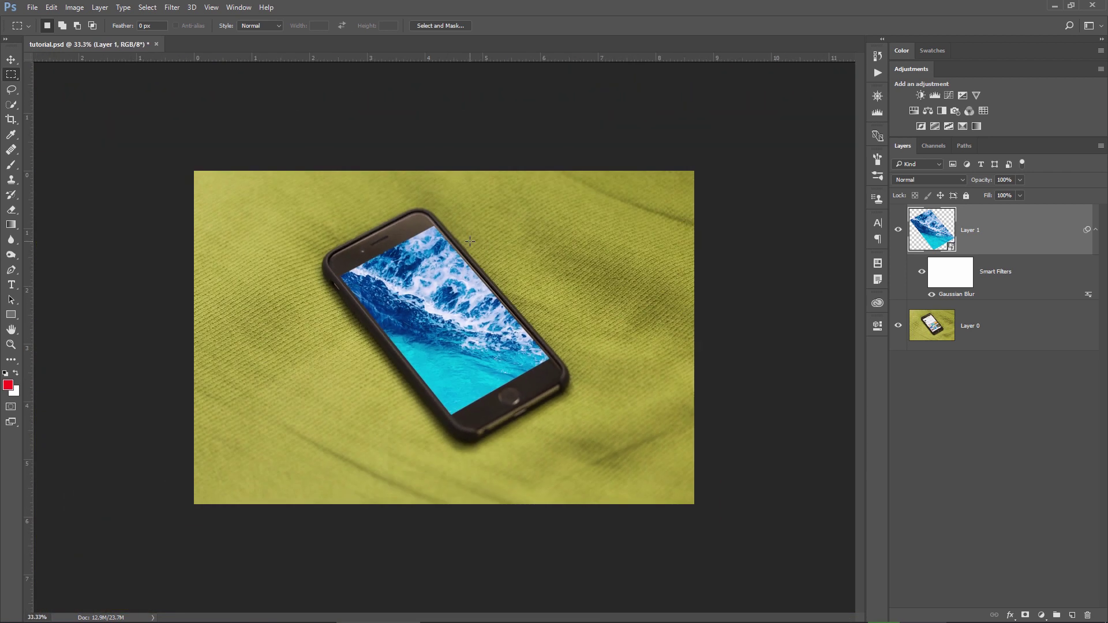
scroll(470, 241, "up", 2)
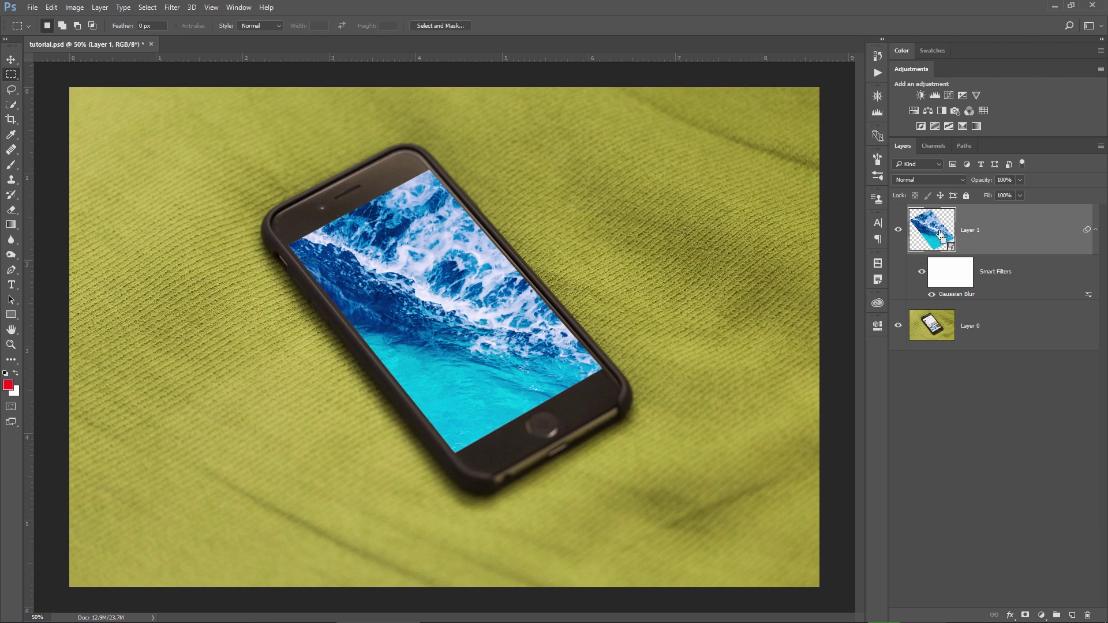
left_click(932, 232, "ctrl")
Step: Add an empty layer with a phone-screen mask, targeting its pixel thumbnail for painting
left_click(1073, 617)
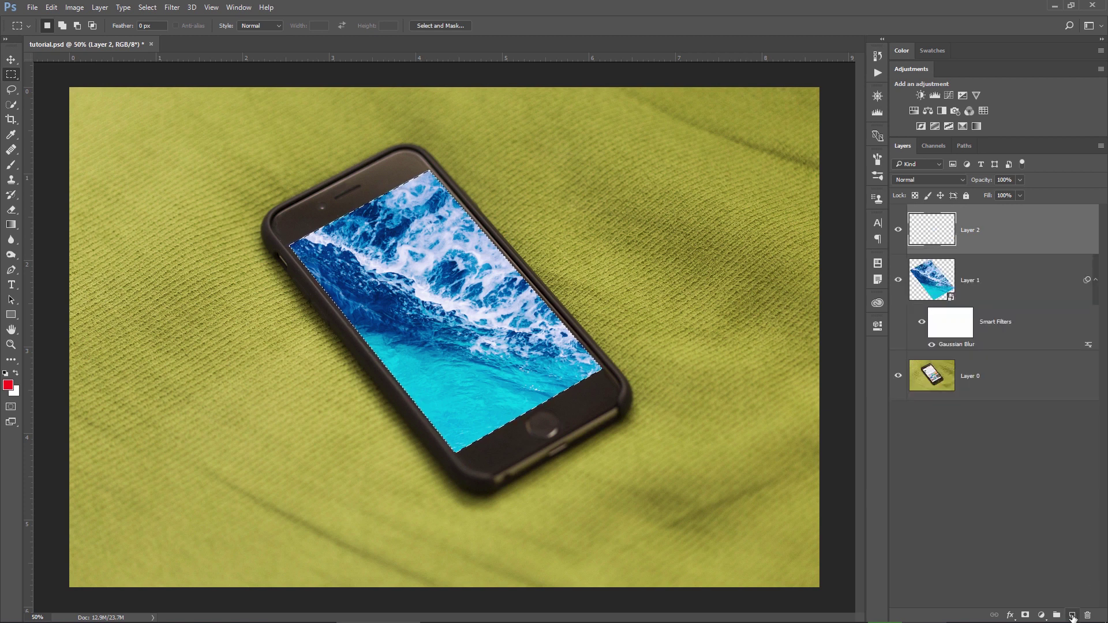
left_click(1025, 615)
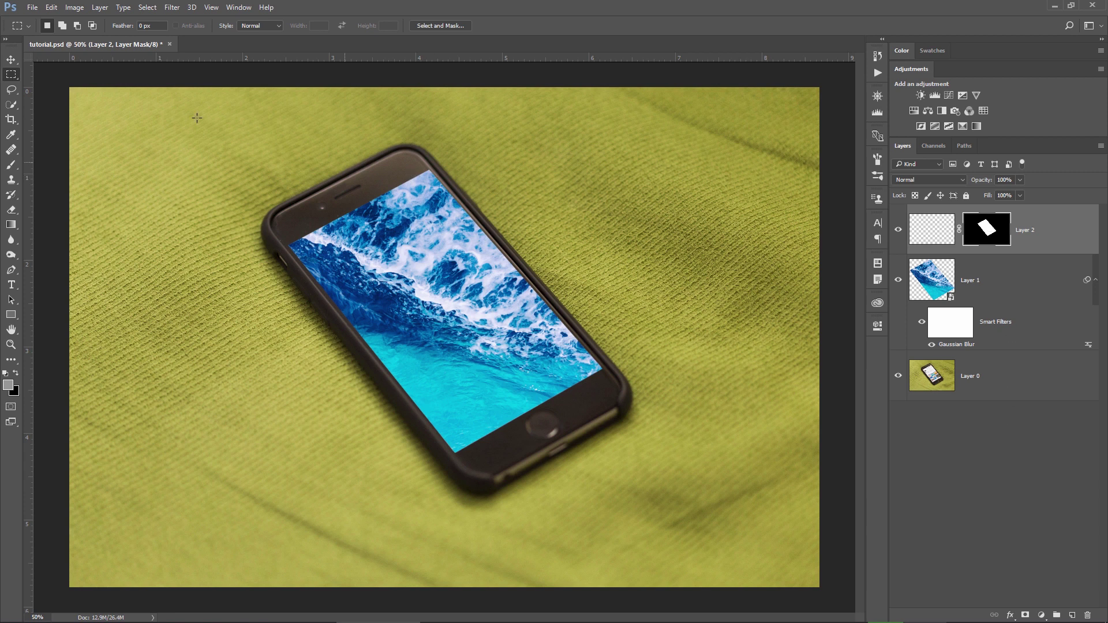
left_click(930, 232)
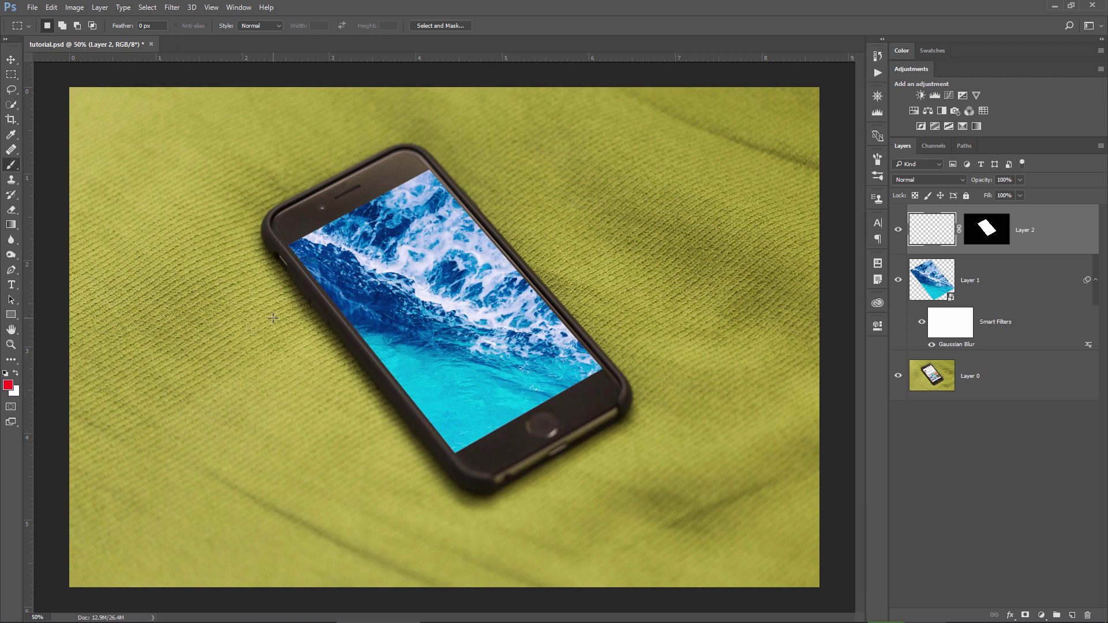
key("b")
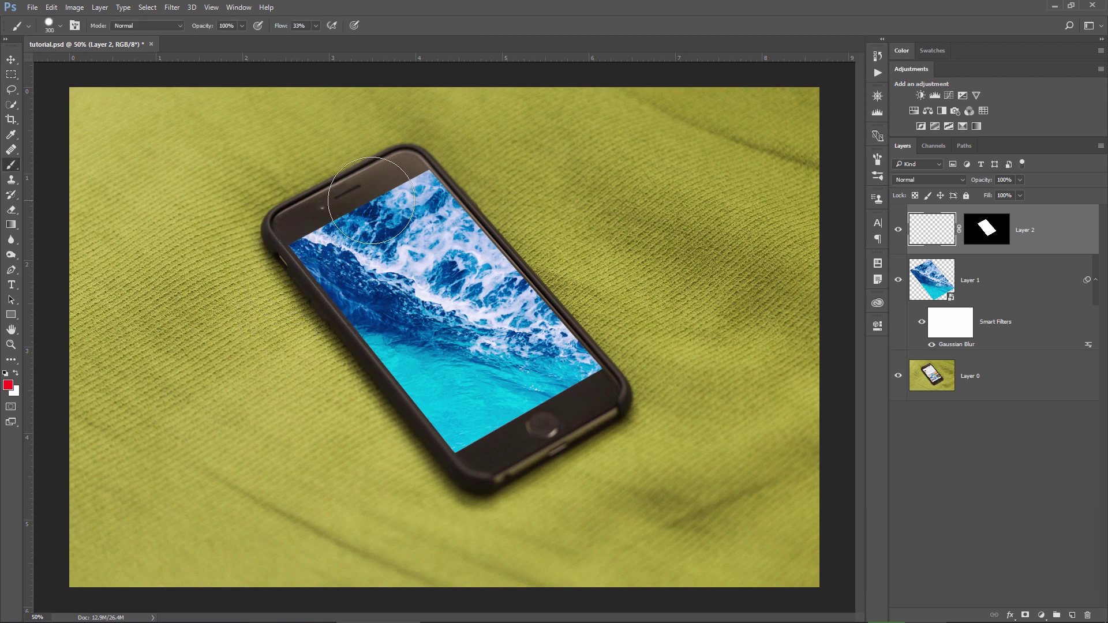
left_click_drag(428, 177, 433, 295)
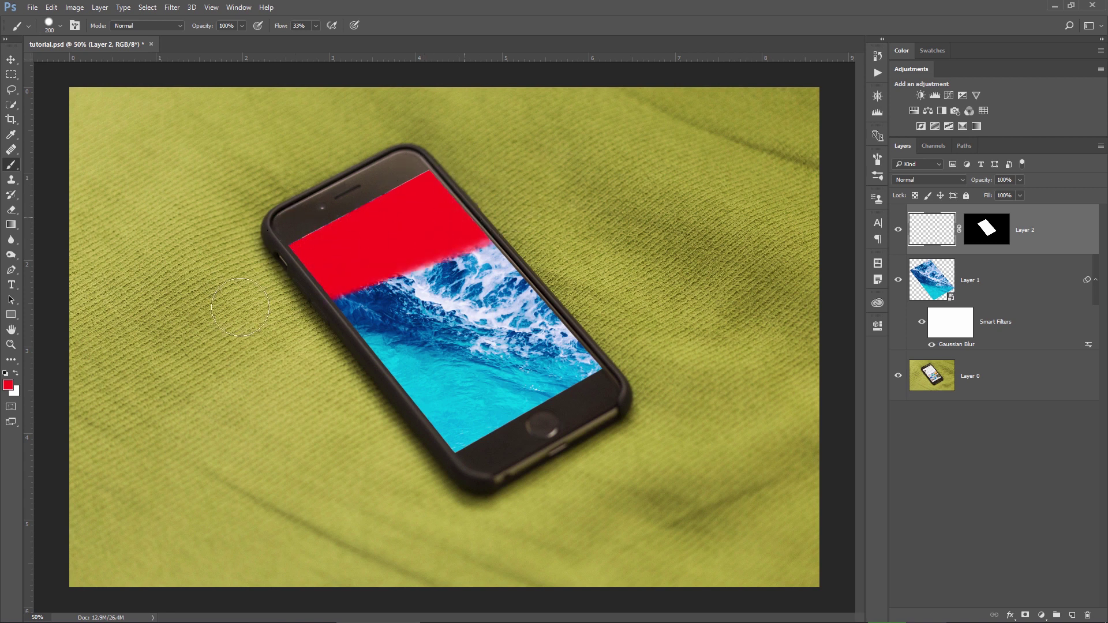
left_click_drag(320, 360, 520, 425)
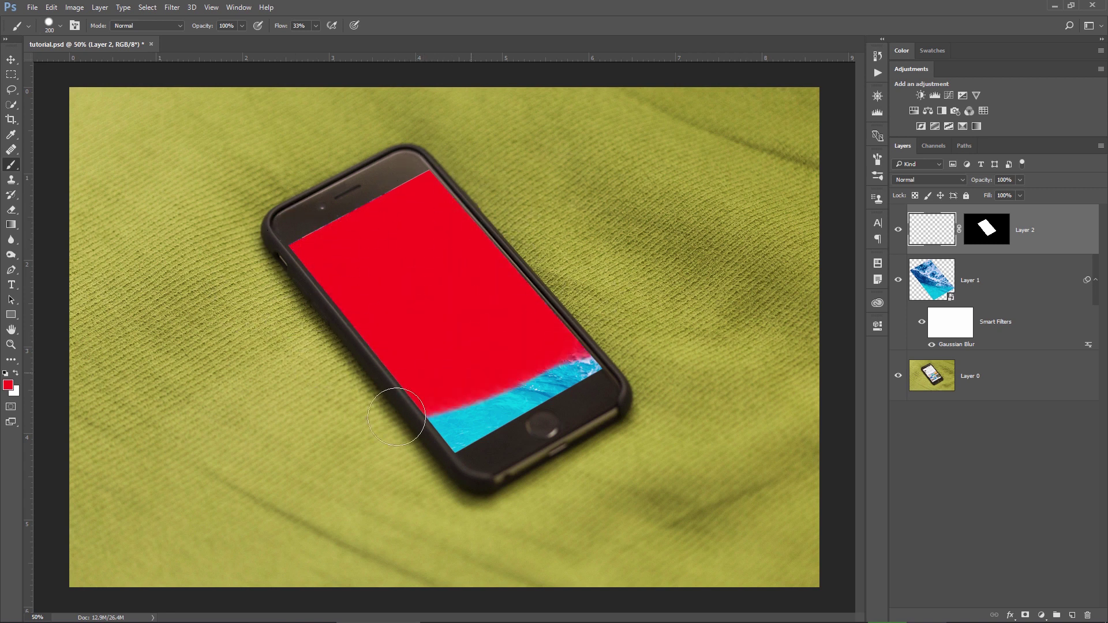
key("ctrl+z")
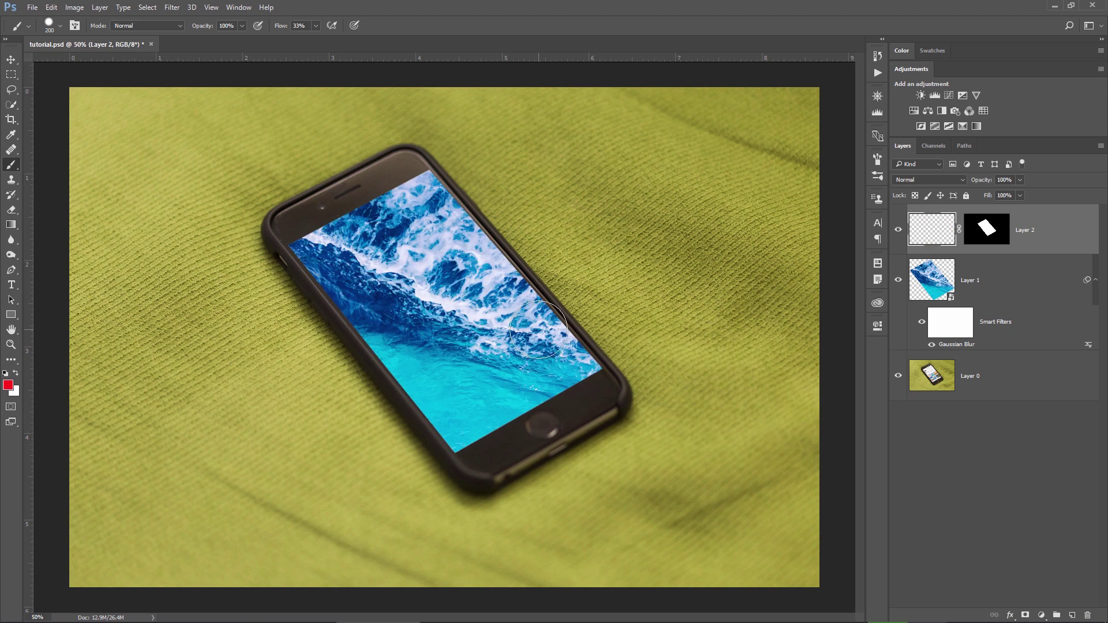
Step: Build a gradient from the Platinum preset with its left opacity stop set to 0%
key("g")
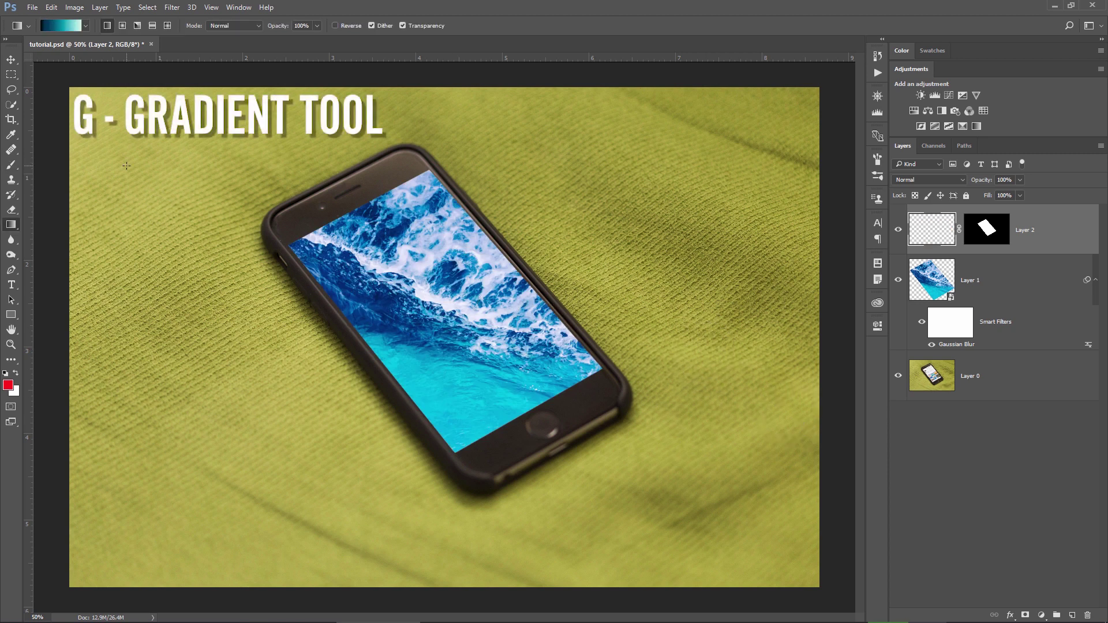
left_click(60, 27)
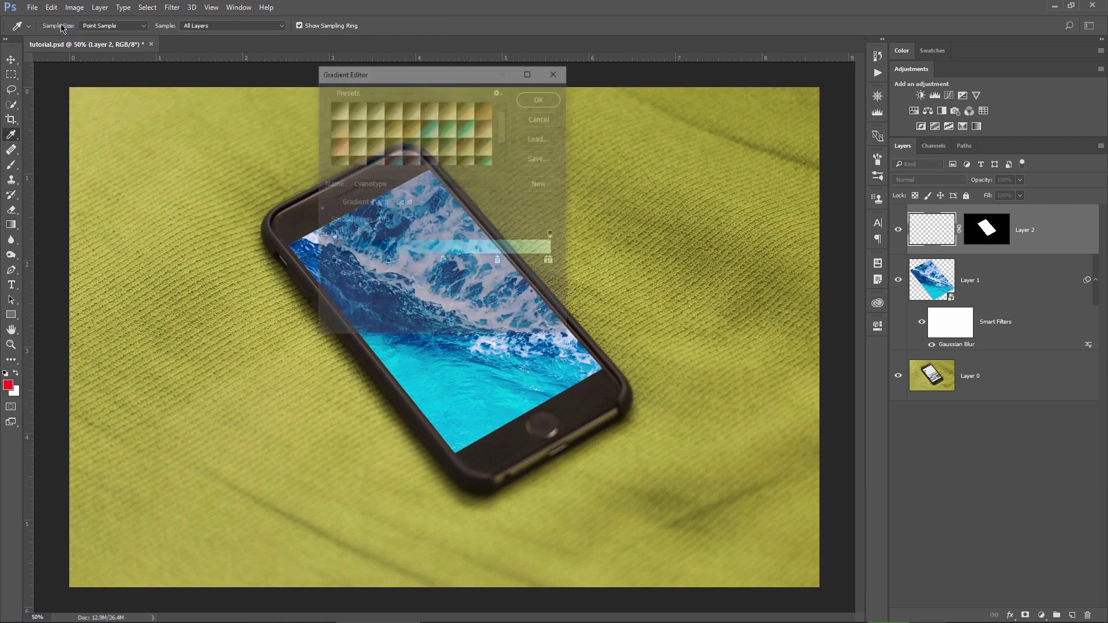
left_click(337, 110)
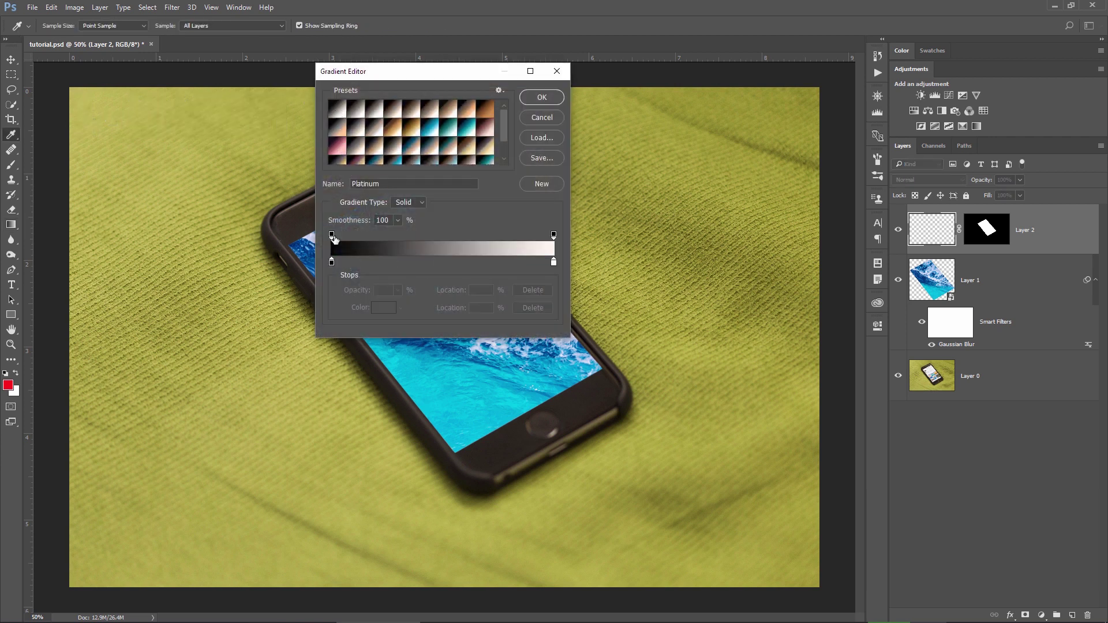
left_click(333, 236)
left_click(398, 293)
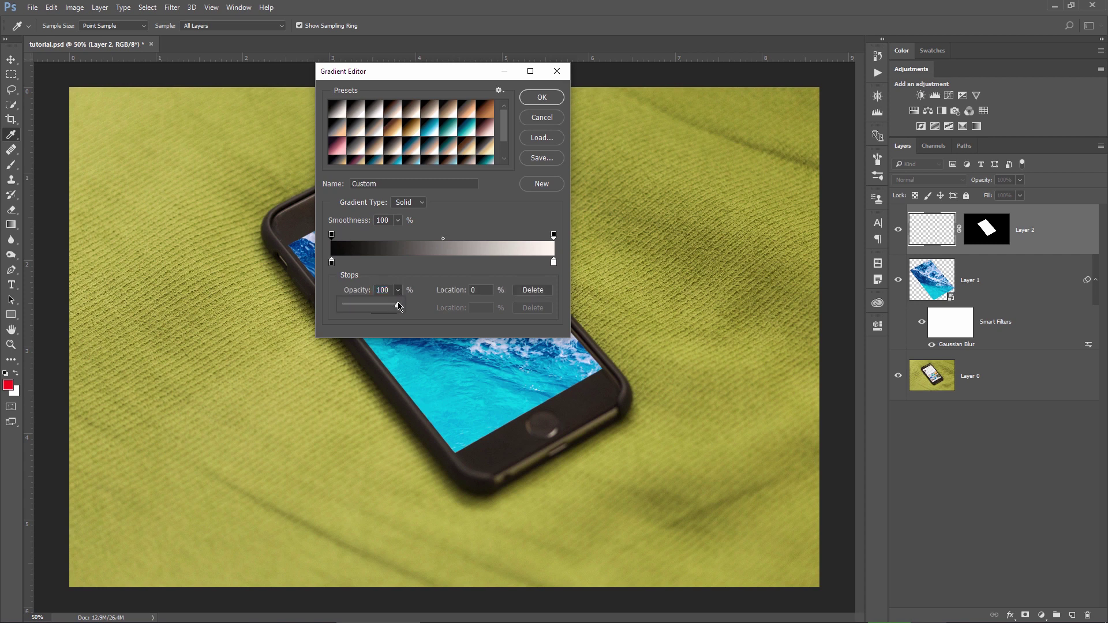
left_click_drag(403, 306, 332, 311)
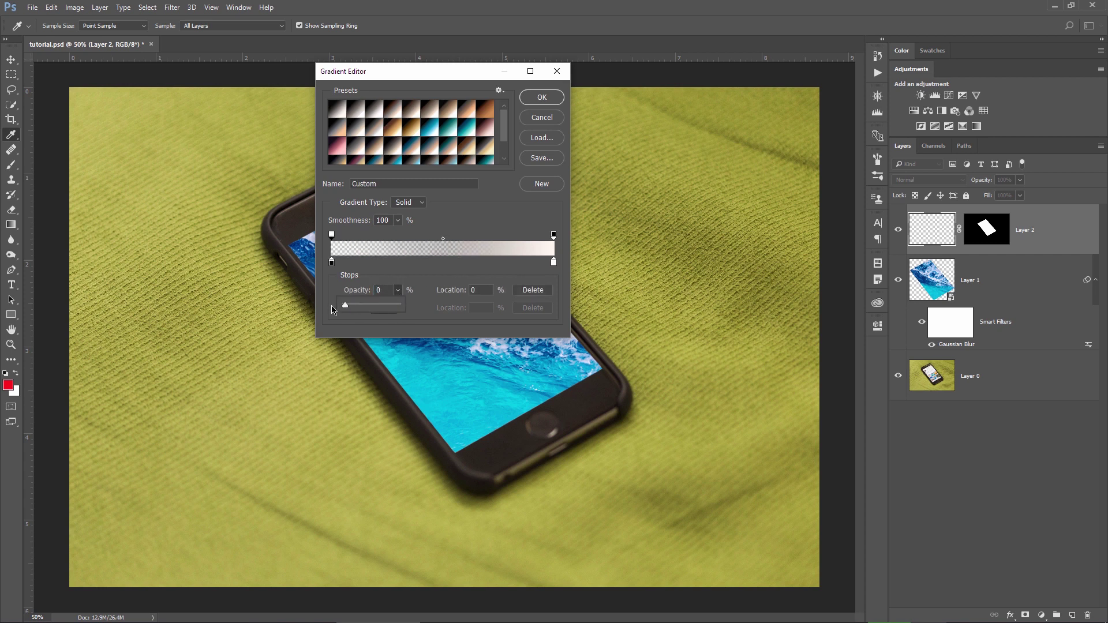
left_click(542, 97)
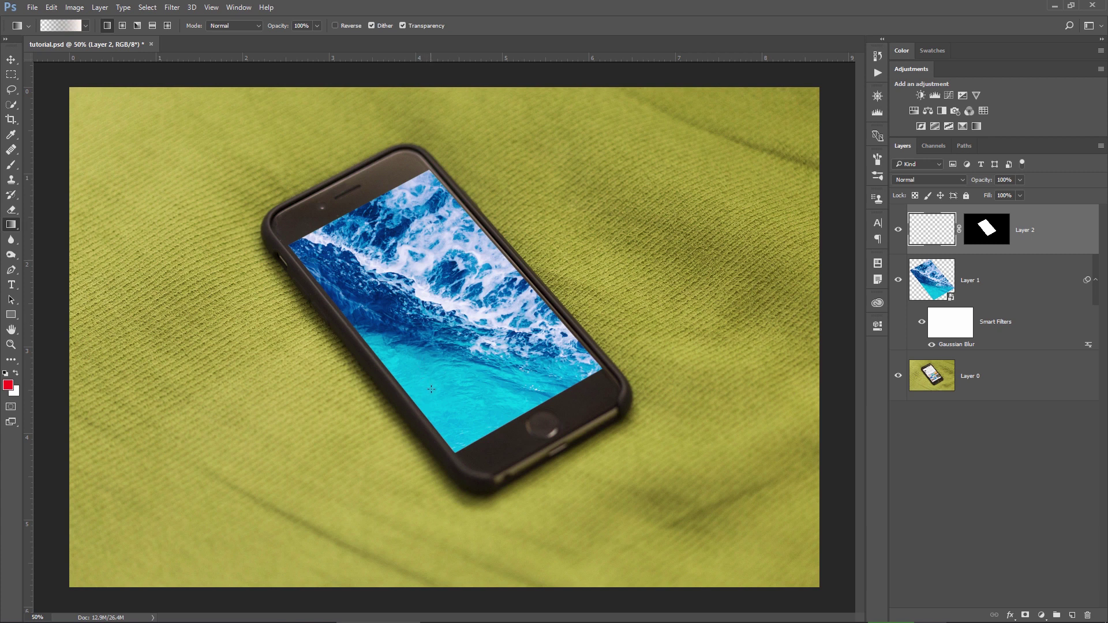
Step: Draw the glare over the screen, set Layer 2 to Screen at 75%, then compare visibility
left_click_drag(431, 390, 426, 180)
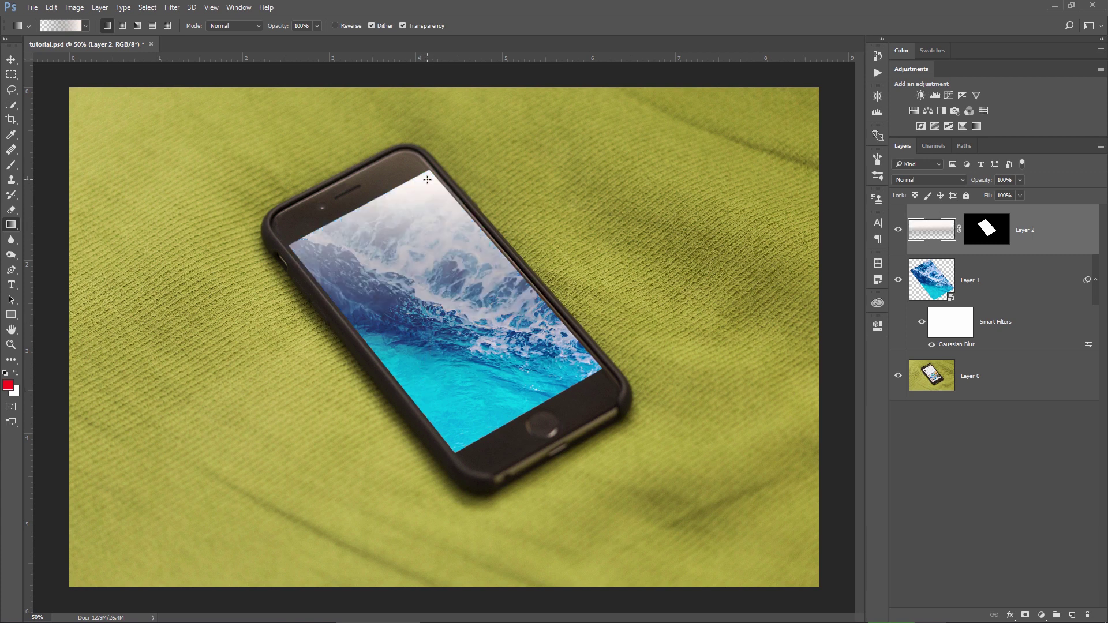
left_click(918, 181)
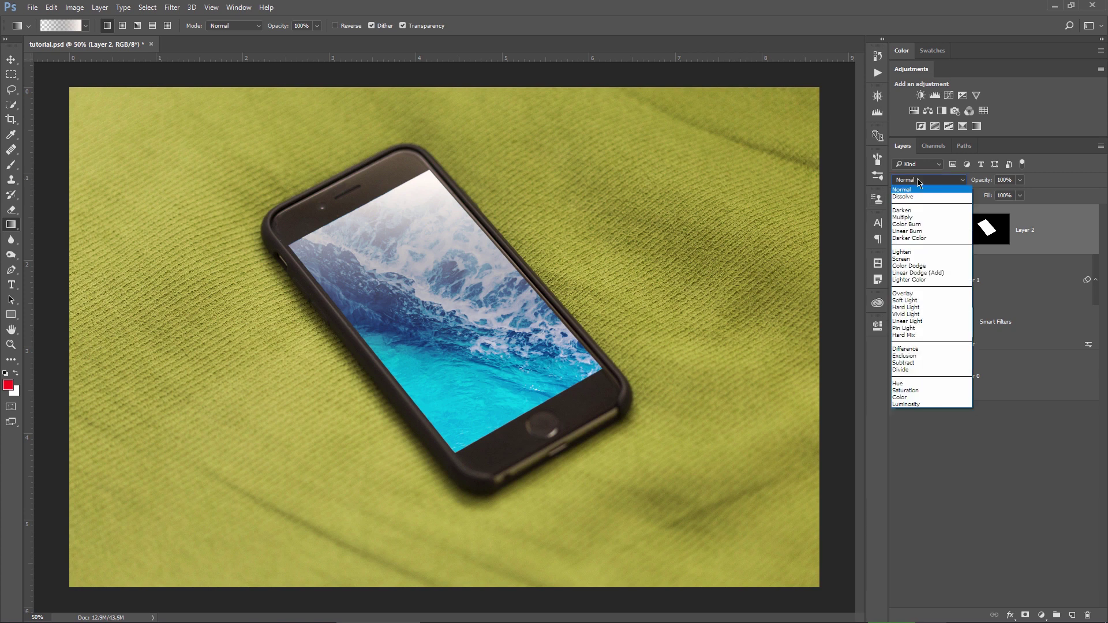
left_click(903, 259)
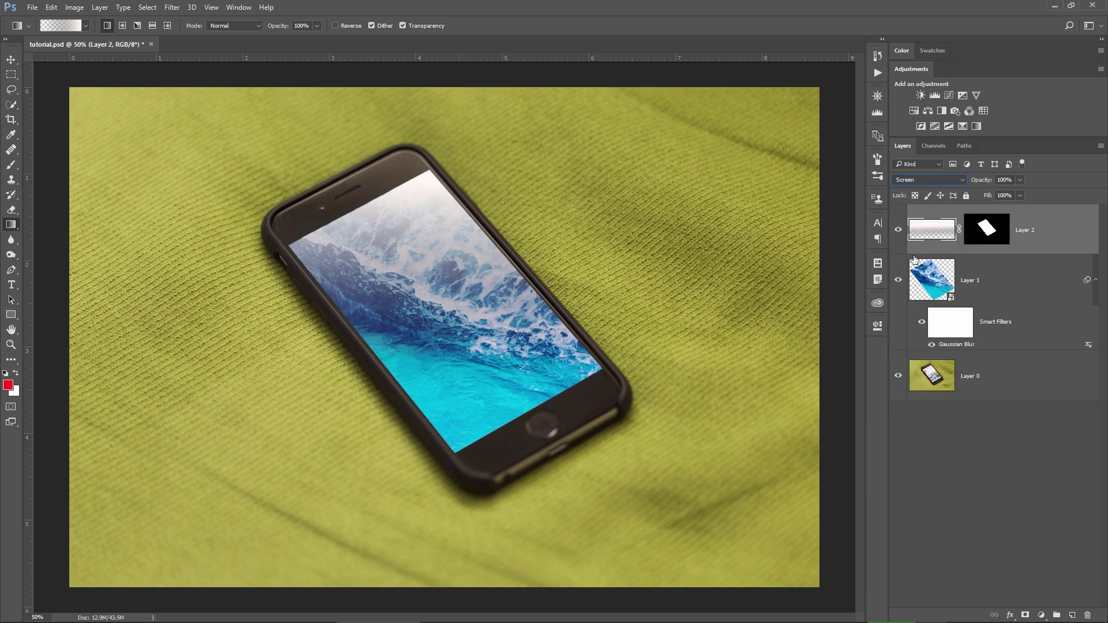
left_click_drag(985, 181, 969, 181)
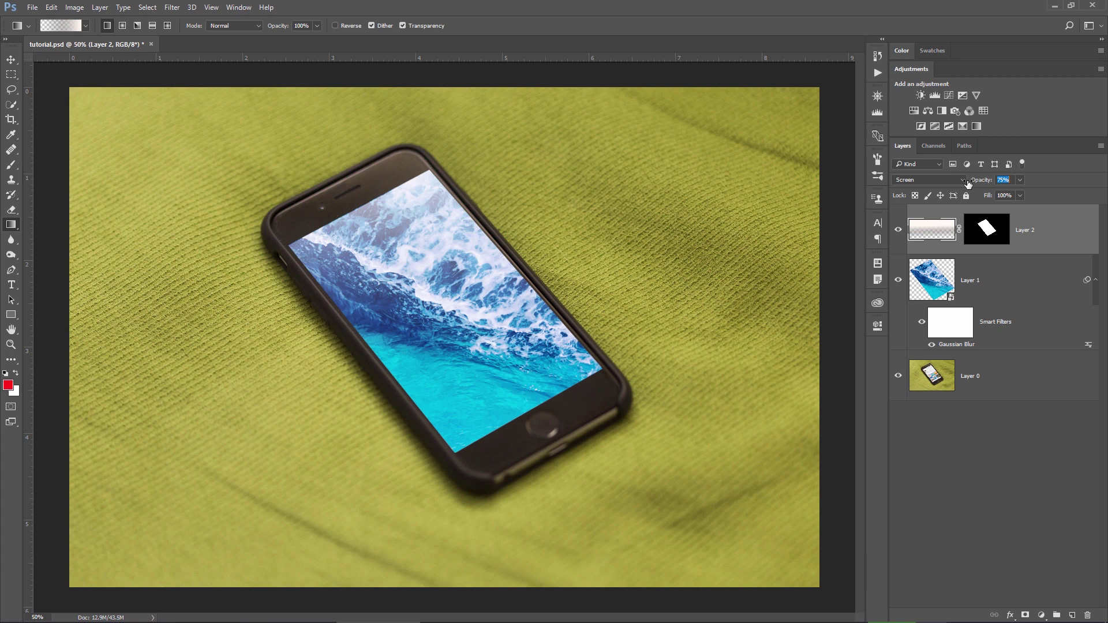
key("Return")
left_click(898, 231)
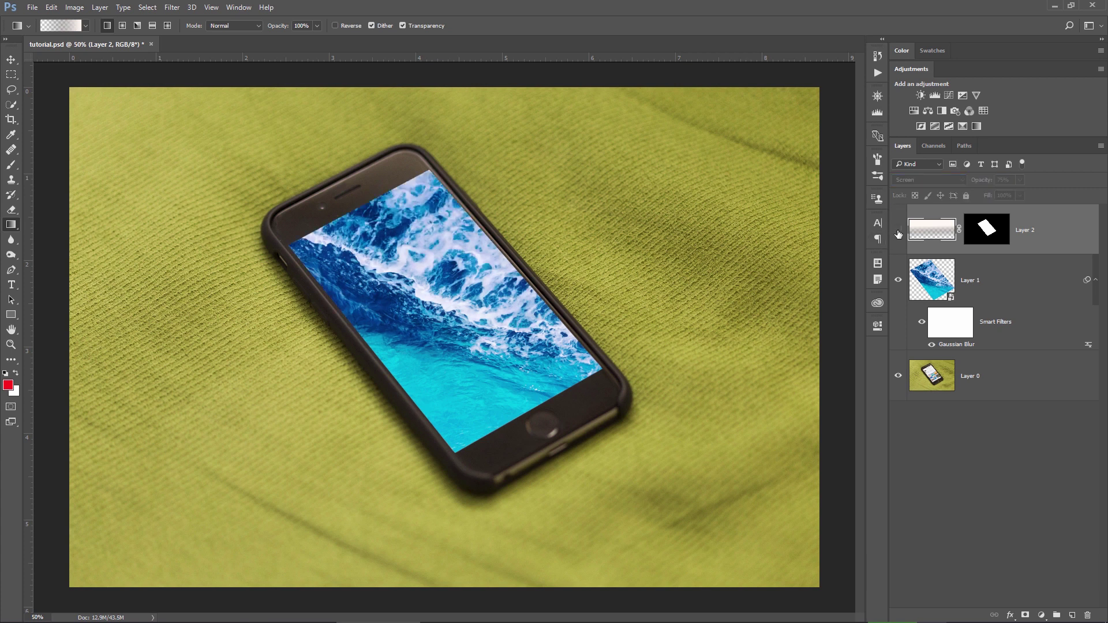
left_click(897, 230)
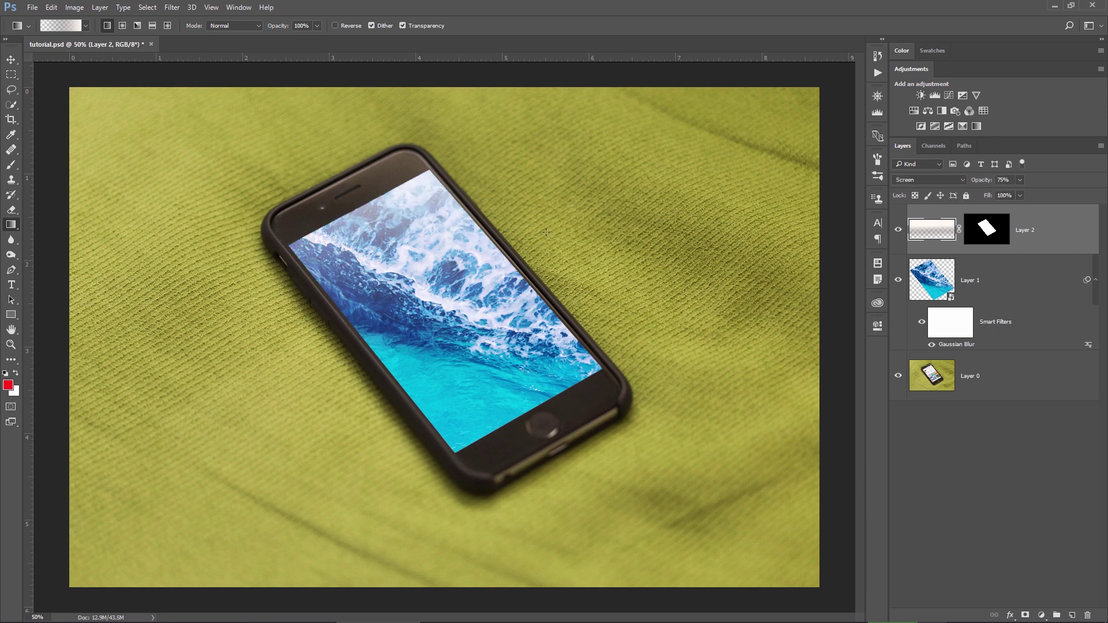
key("z")
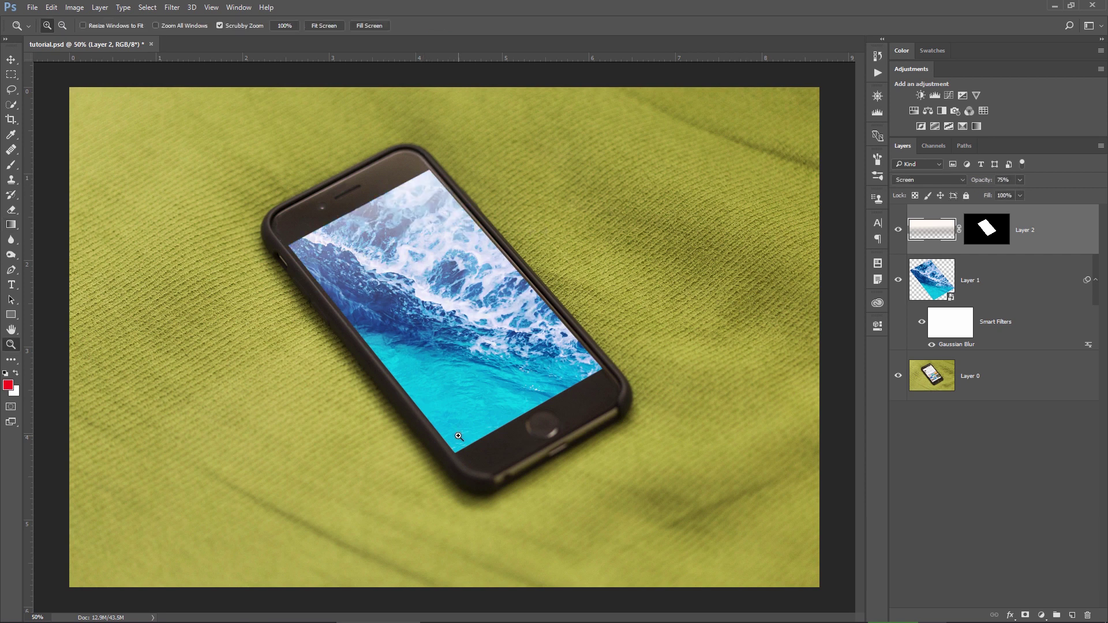
mouse_move(458, 438)
left_mouse_down()
mouse_move(548, 423)
mouse_move(405, 312)
left_mouse_up()
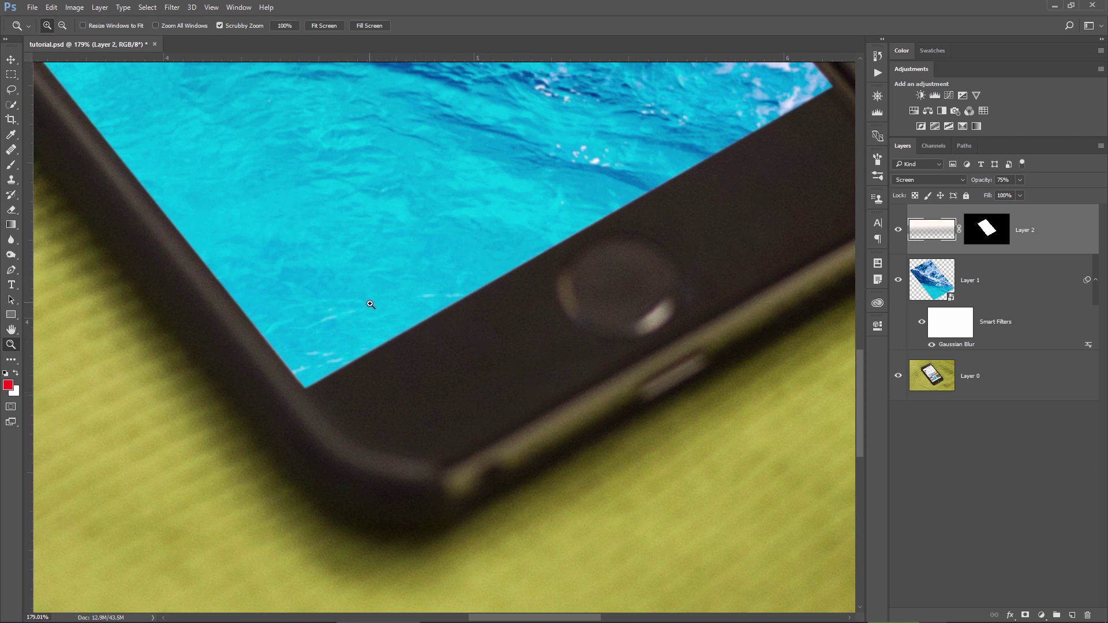
key("ctrl+0")
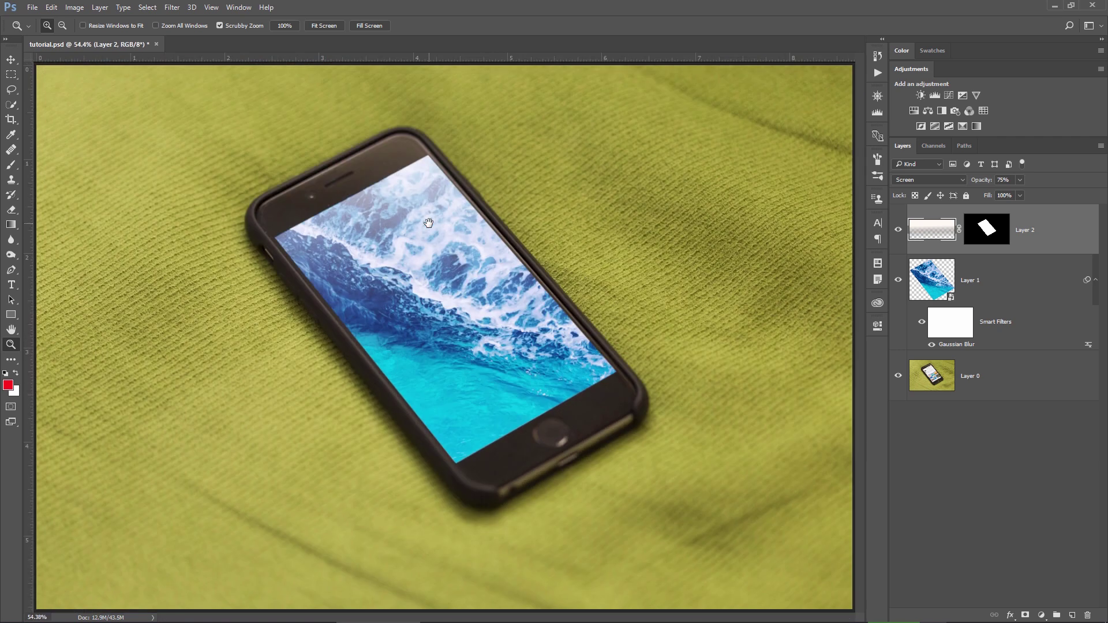
scroll(428, 224, "down", 1)
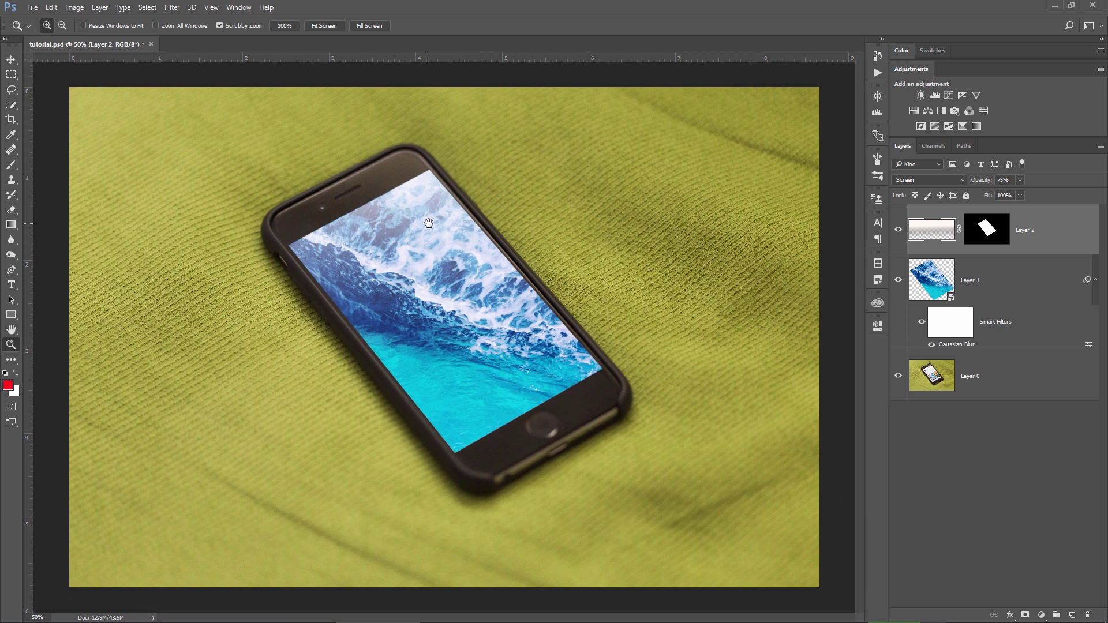
left_click(11, 59)
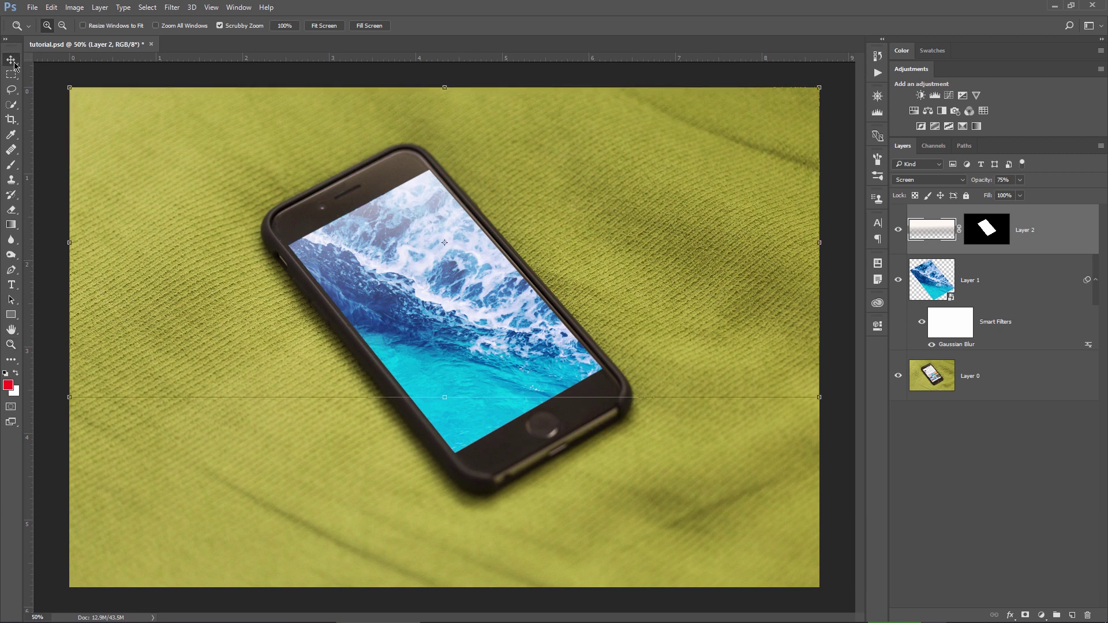
left_click(12, 75)
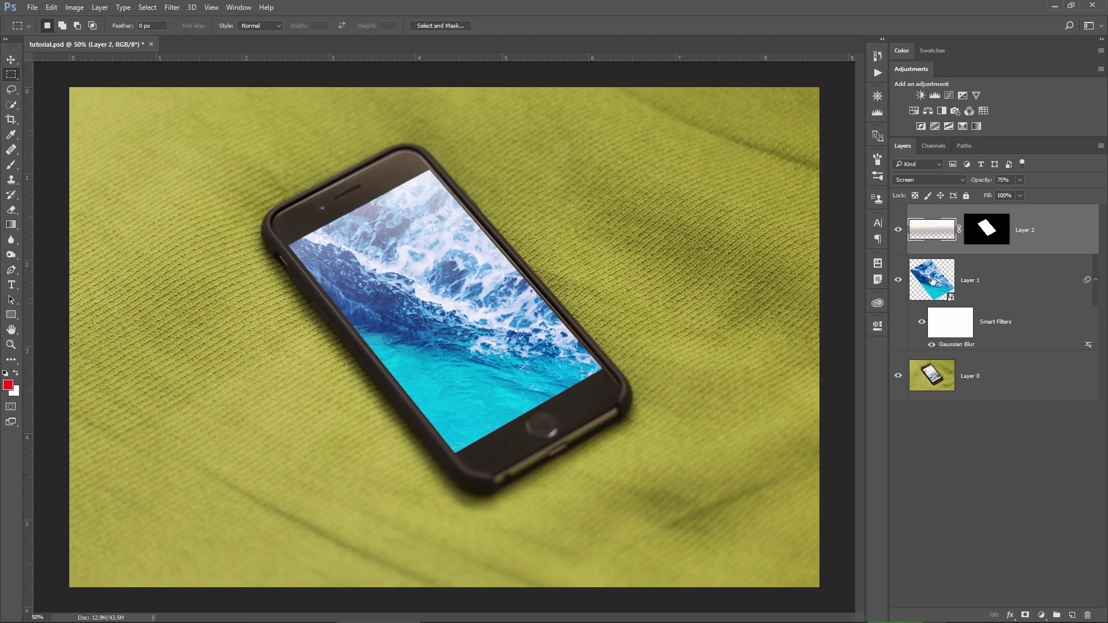
Step: Open Layer 1's smart object and draw a translucent white rectangle across the upper wave
double_click(932, 281)
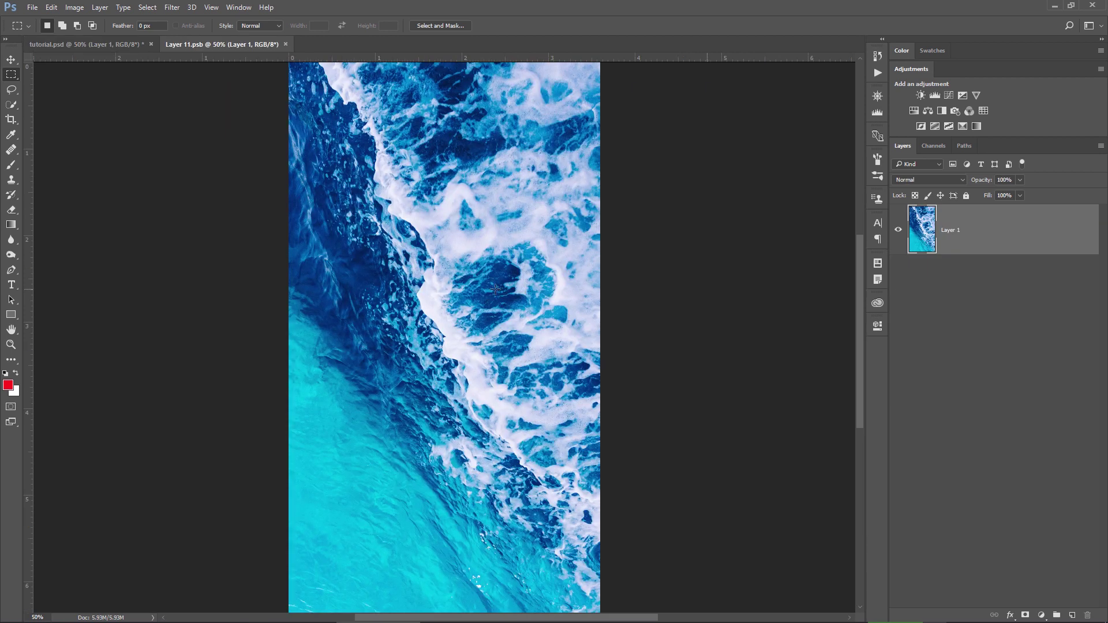
key("ctrl+minus")
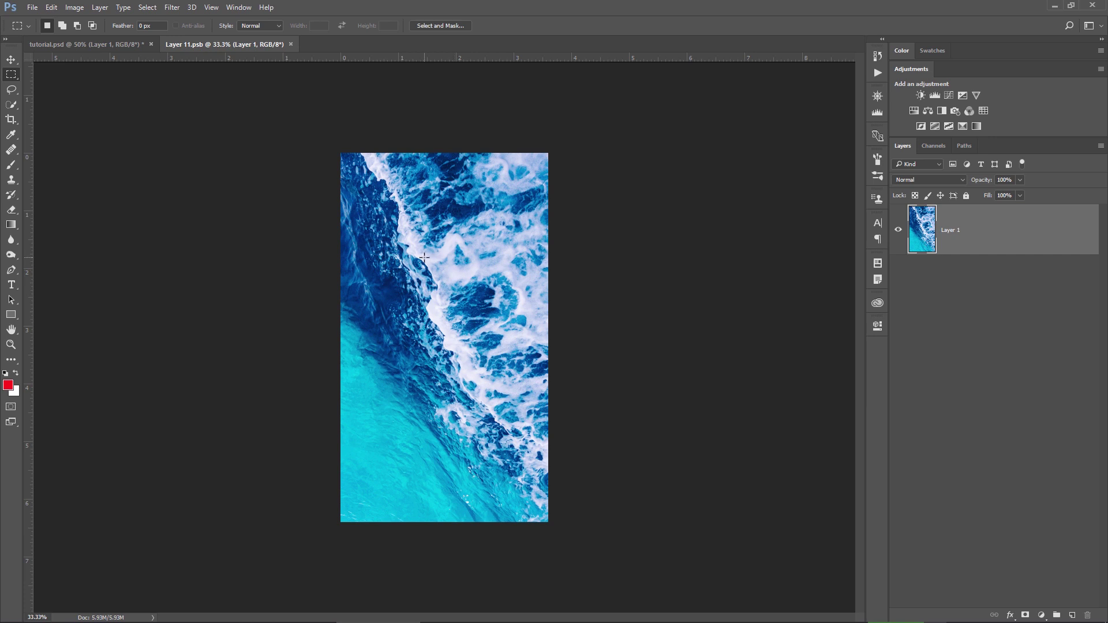
left_click(12, 313)
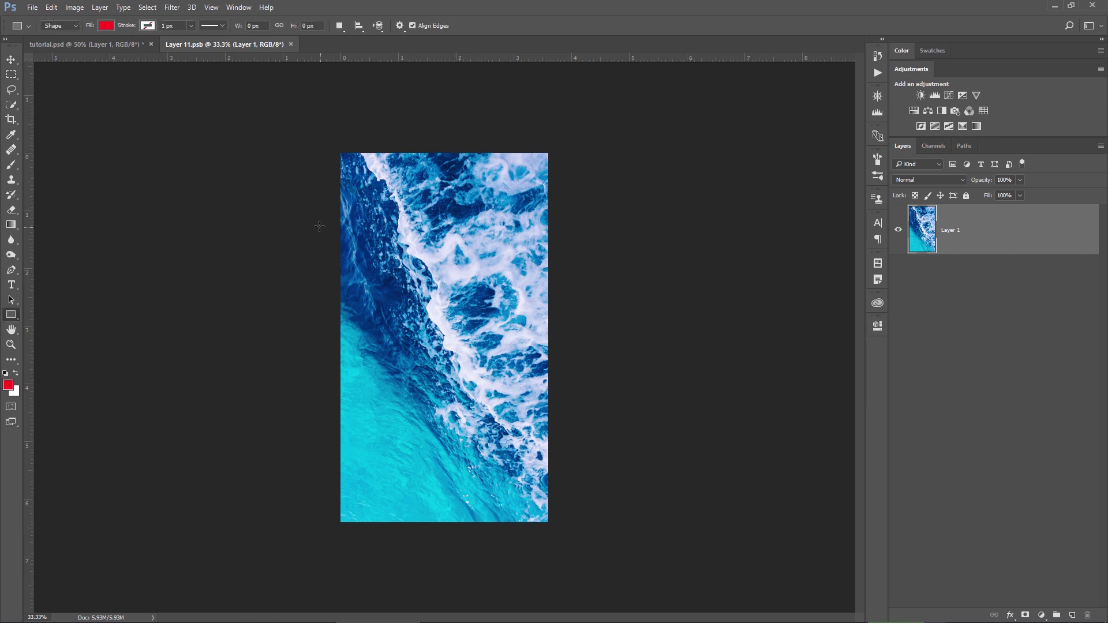
left_click_drag(318, 227, 570, 303)
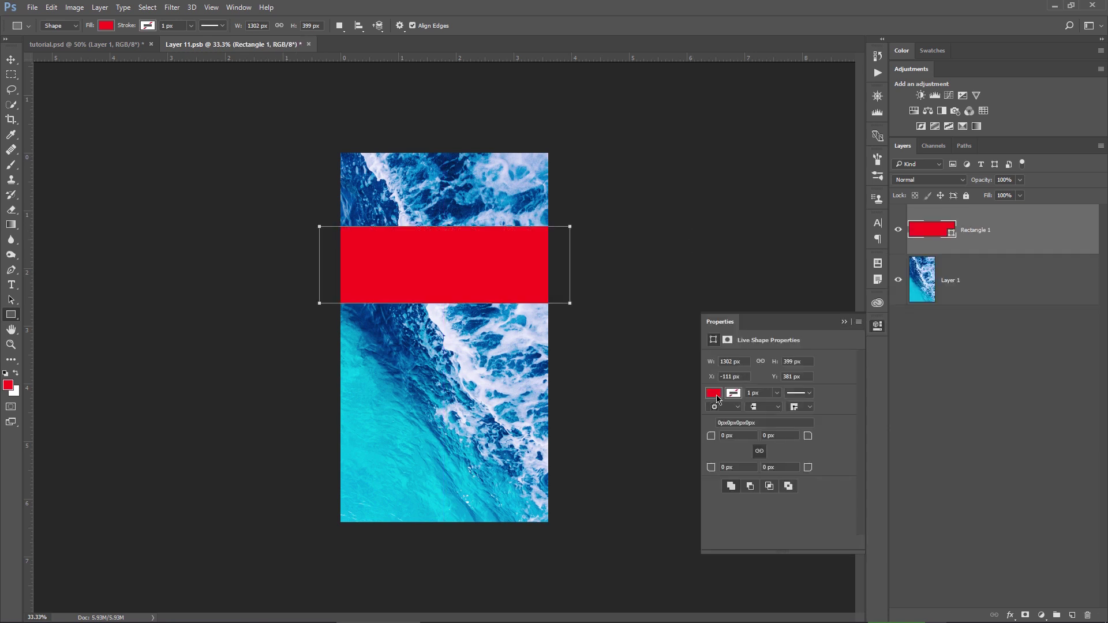
left_click(716, 395)
left_click(714, 454)
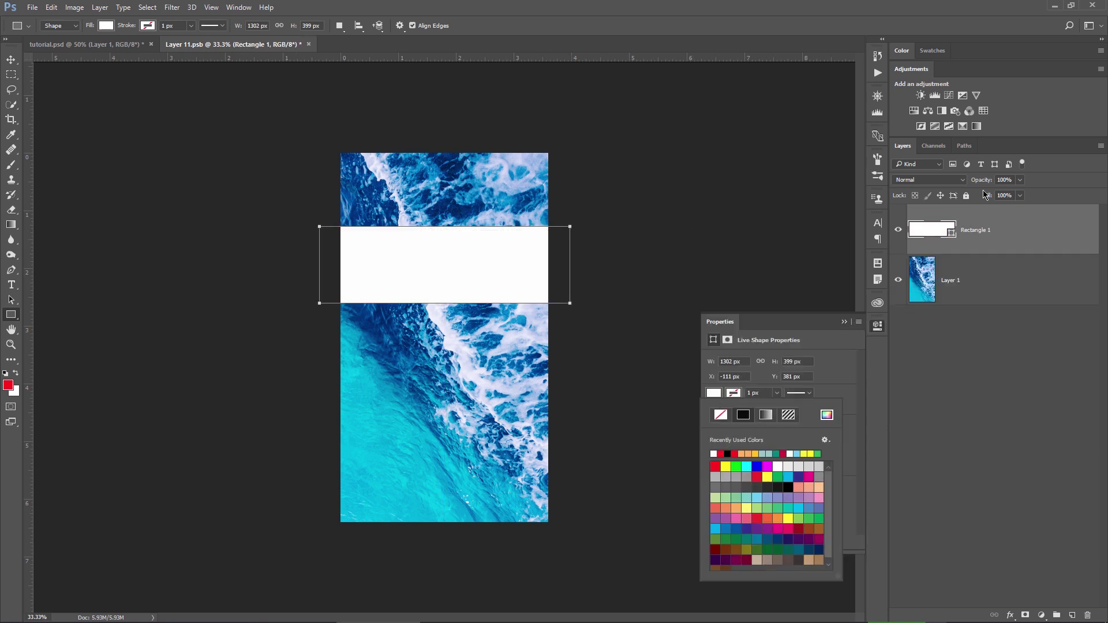
left_click_drag(985, 179, 946, 181)
Step: Enlarge the BLUE text and save the smart object contents
key("m")
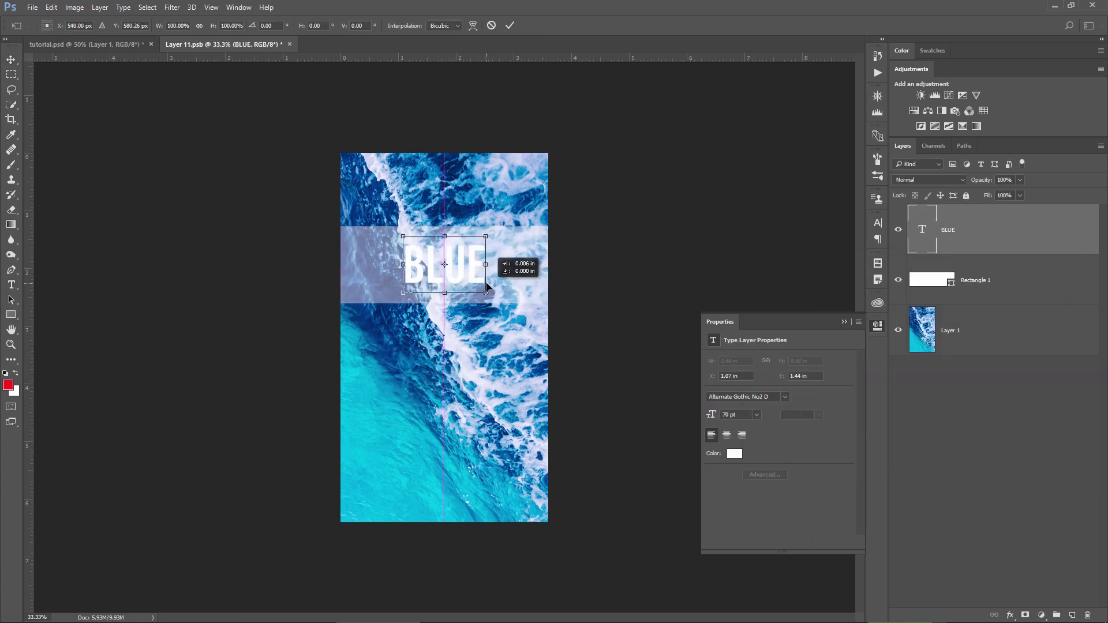
left_click_drag(487, 288, 503, 293)
key("Return")
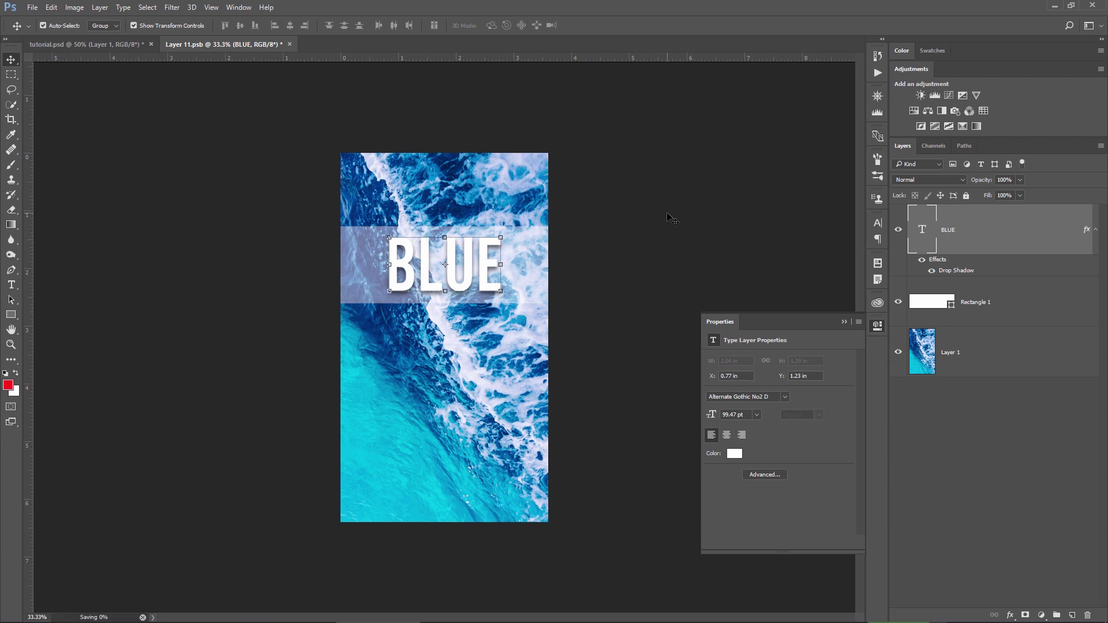
key("ctrl+s")
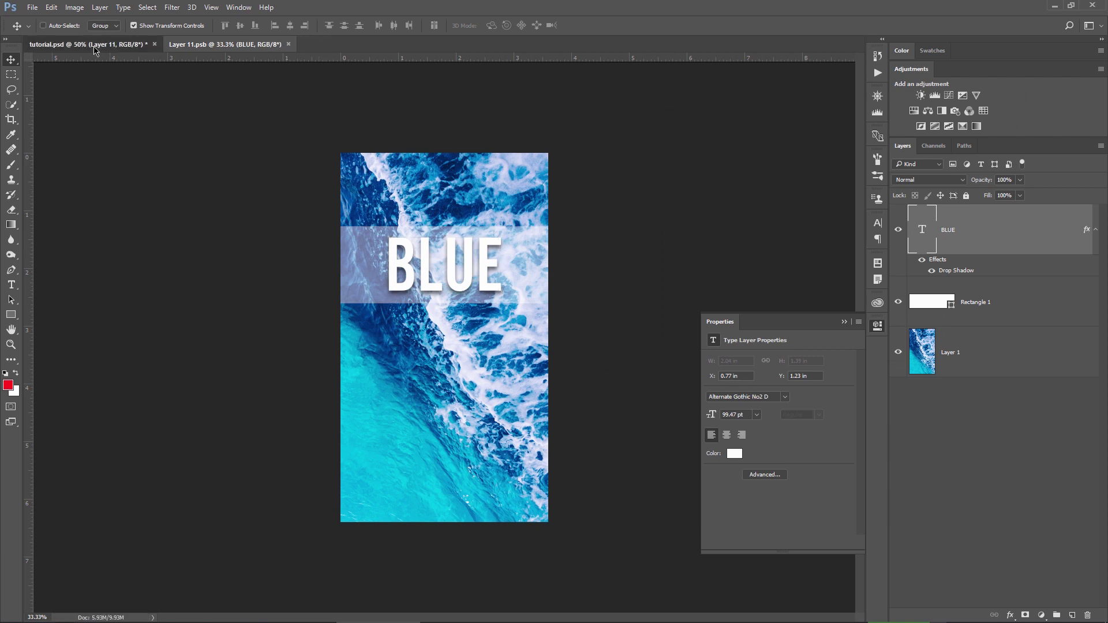
Step: Return to tutorial.psd, close Properties, pick the Rectangular Marquee, and select Layer 2
left_click(96, 44)
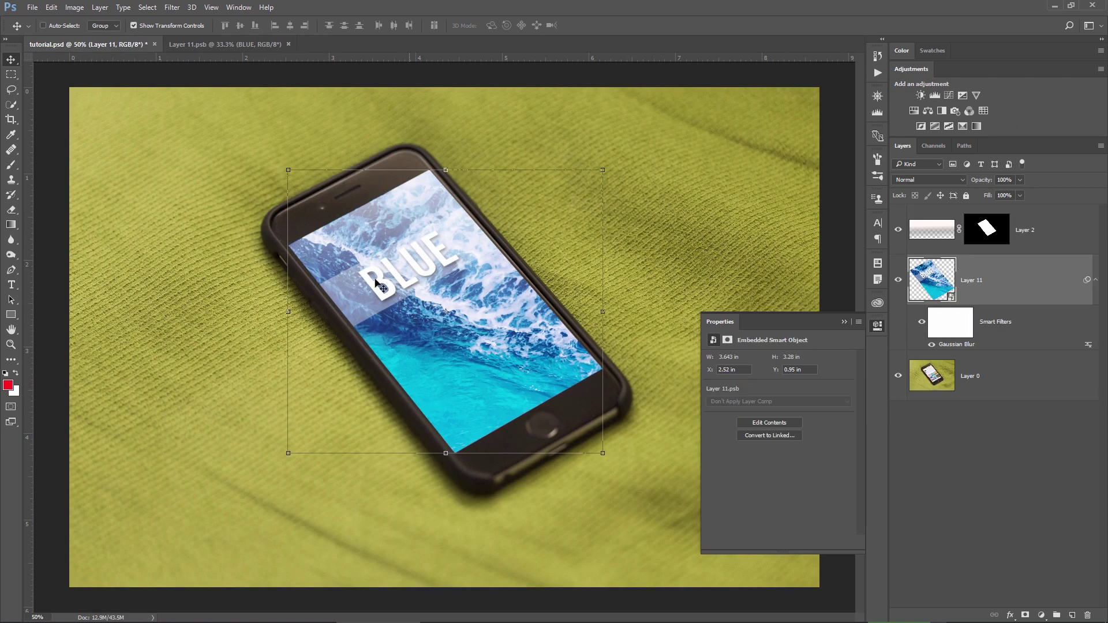
left_click(877, 325)
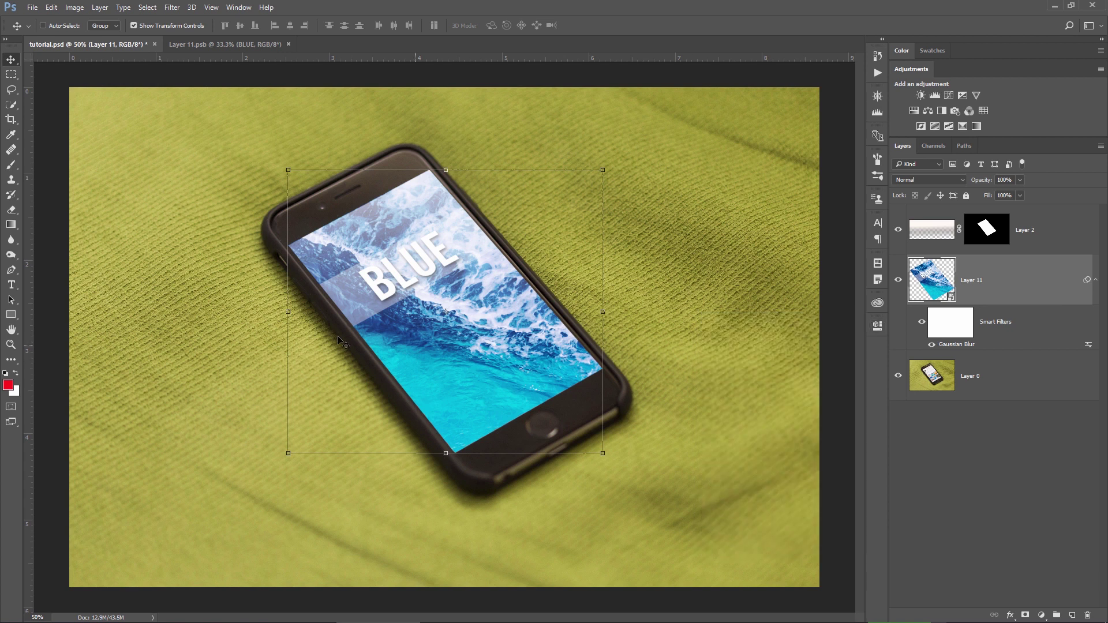
left_click(11, 75)
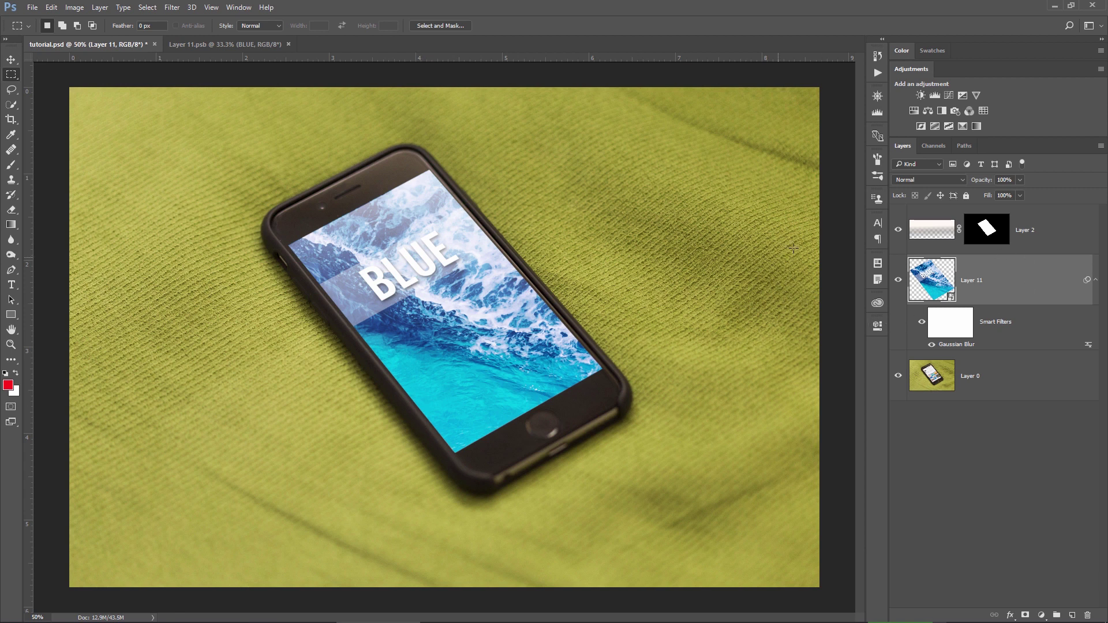
left_click(929, 234)
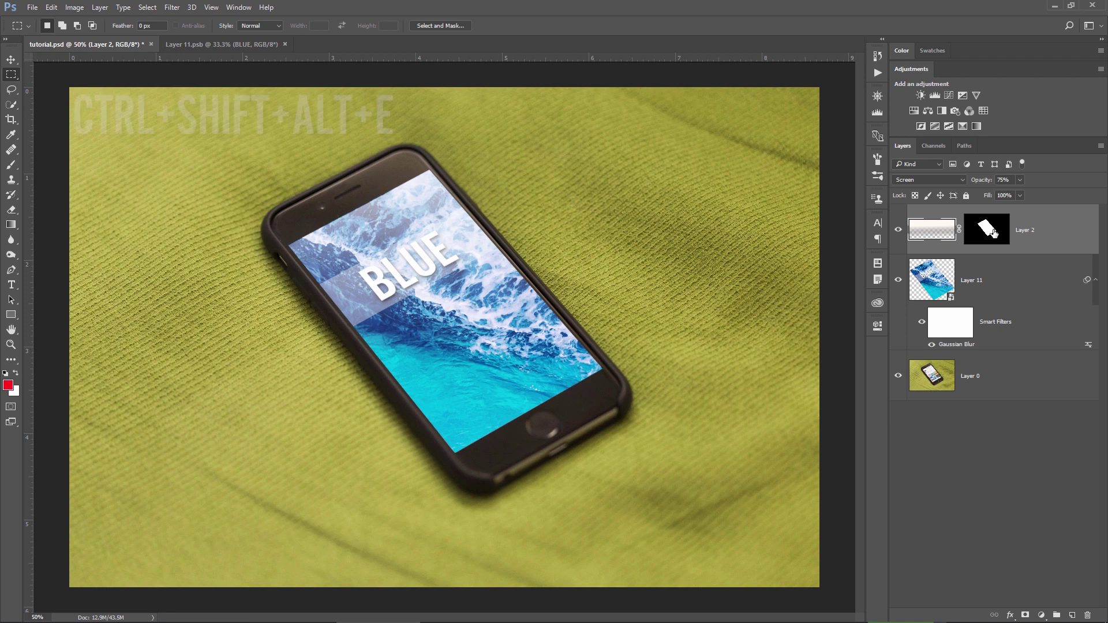
Step: Stamp all visible layers into a new merged Layer 12 with Ctrl+Shift+Alt+E
key("ctrl+shift+alt+e")
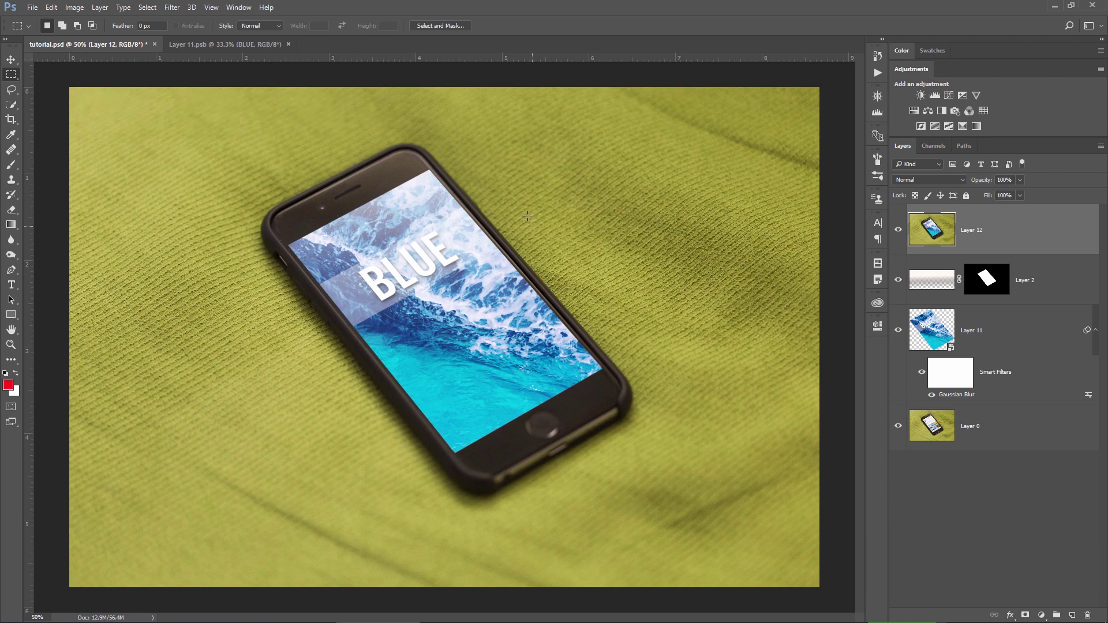
left_click(171, 9)
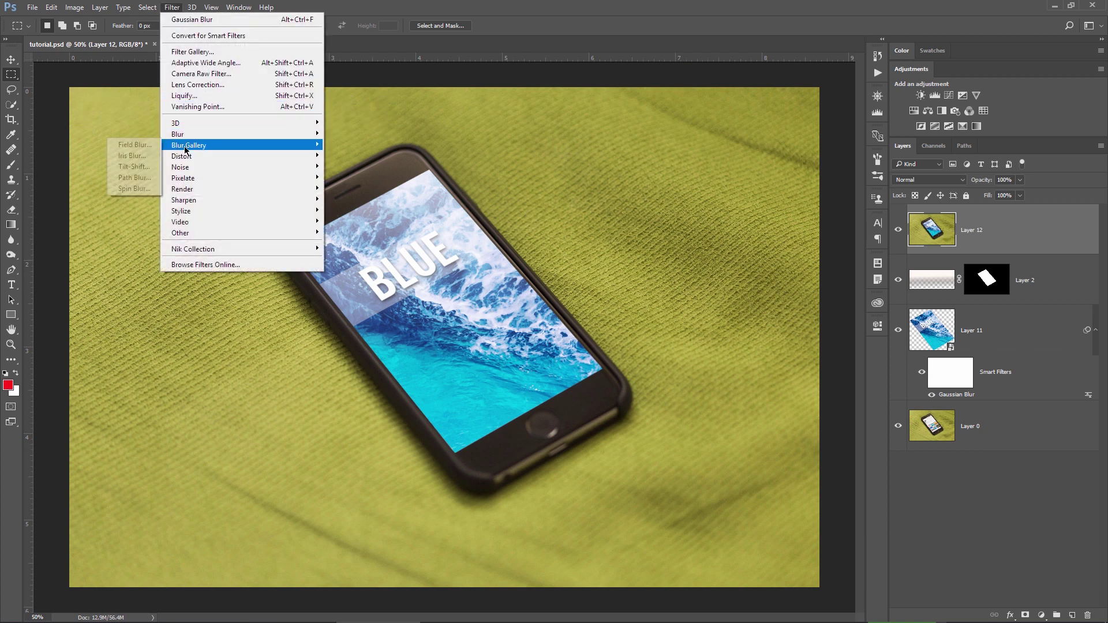
Step: Apply a 9 px tilt-shift blur, with the sharp band moved up onto the BLUE banner
left_click(134, 166)
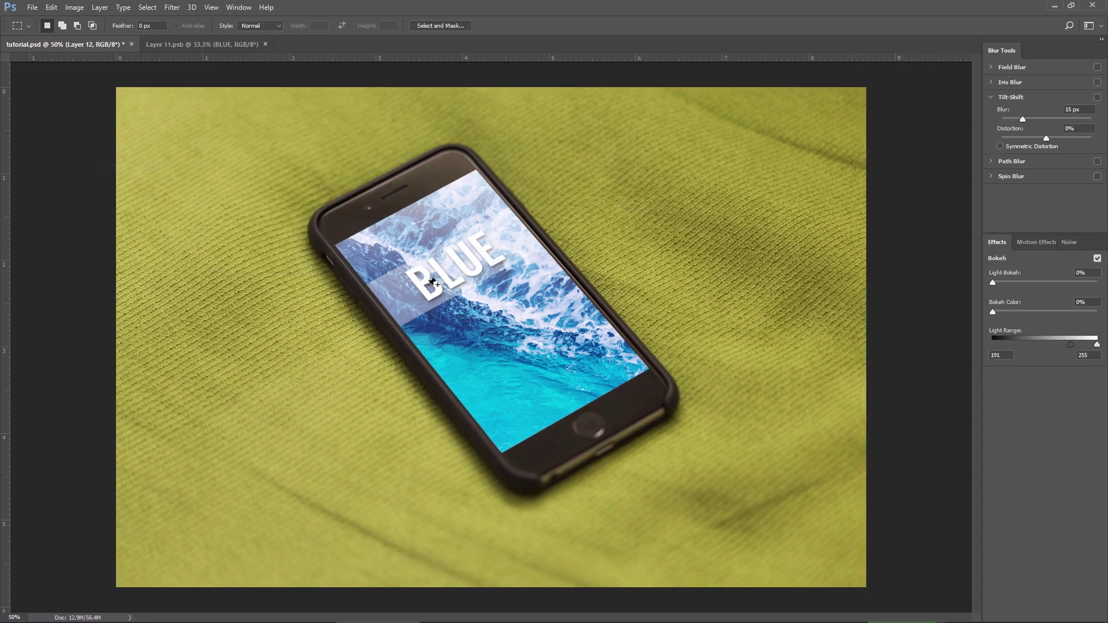
left_click_drag(491, 337, 446, 276)
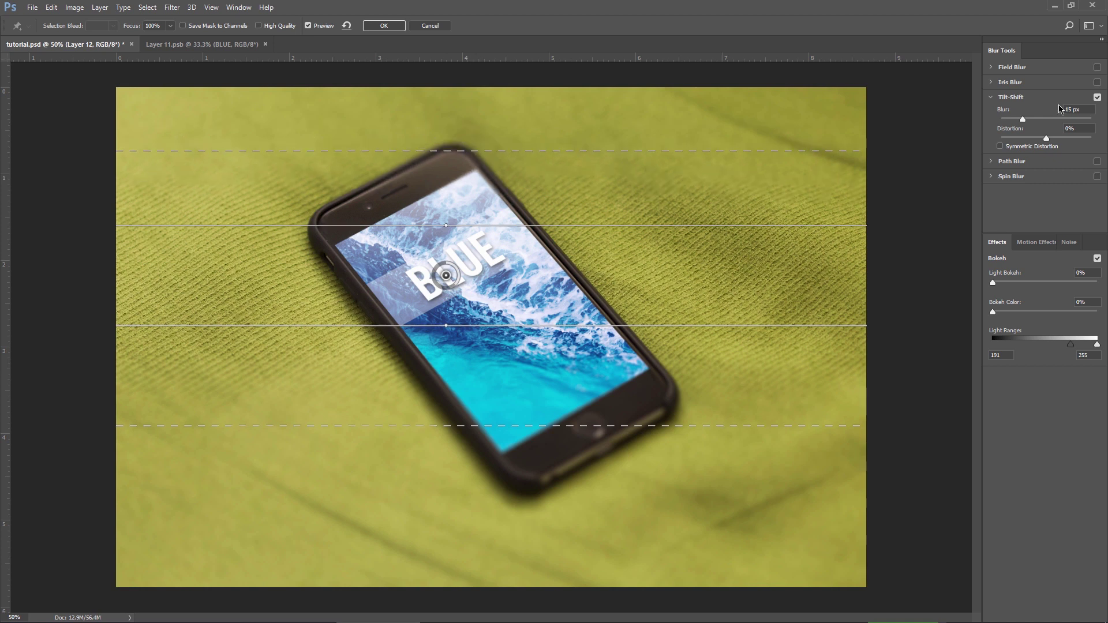
left_click_drag(1023, 119, 1017, 119)
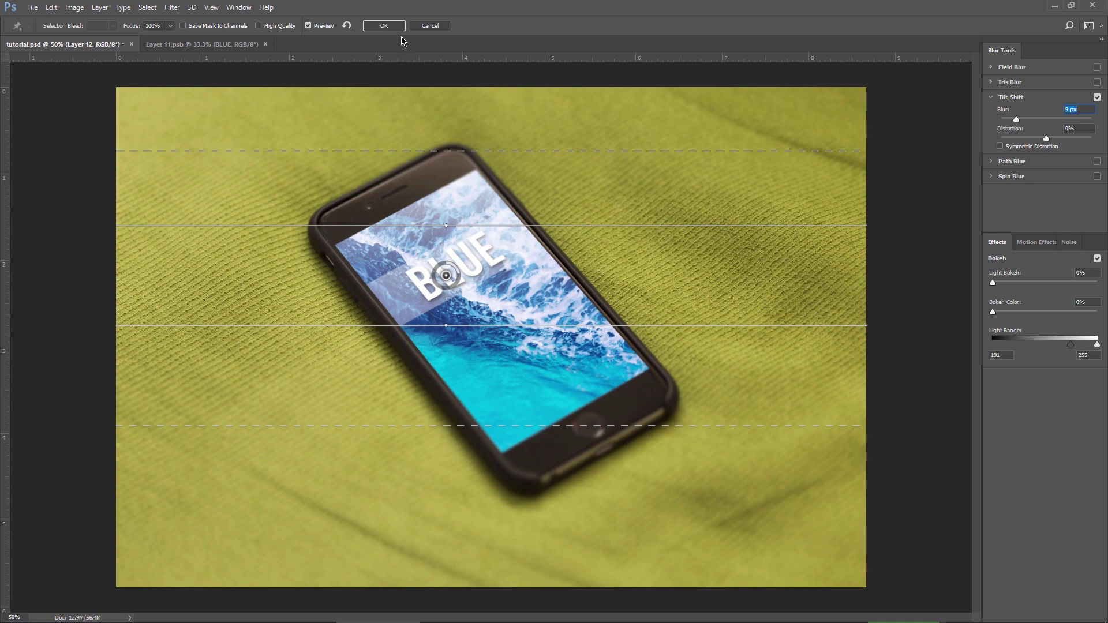
left_click(384, 25)
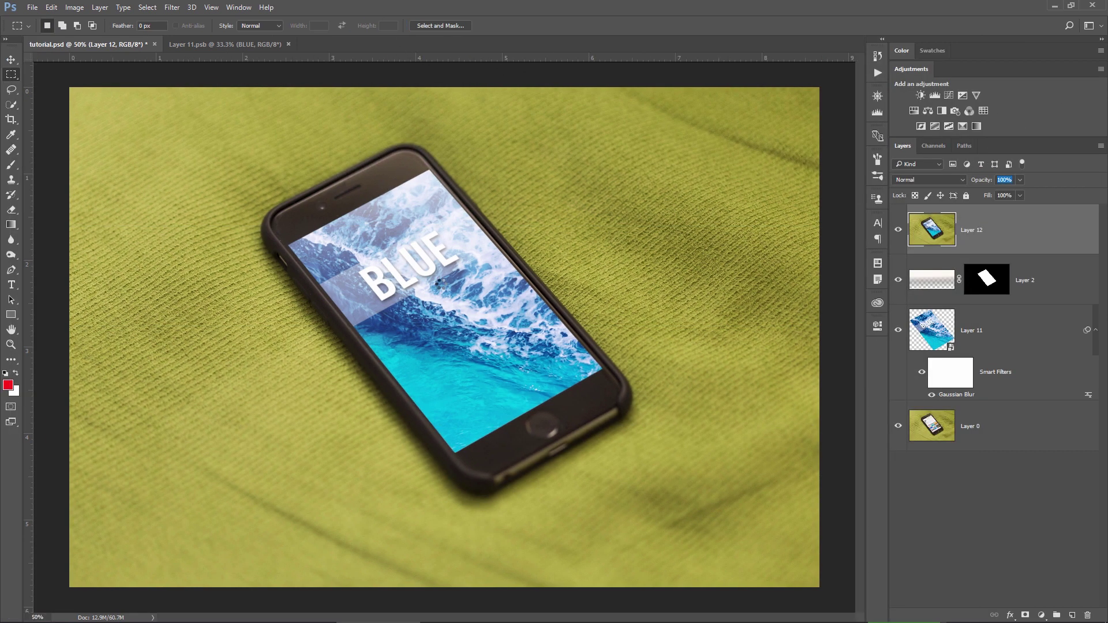
scroll(415, 178, "up", 5)
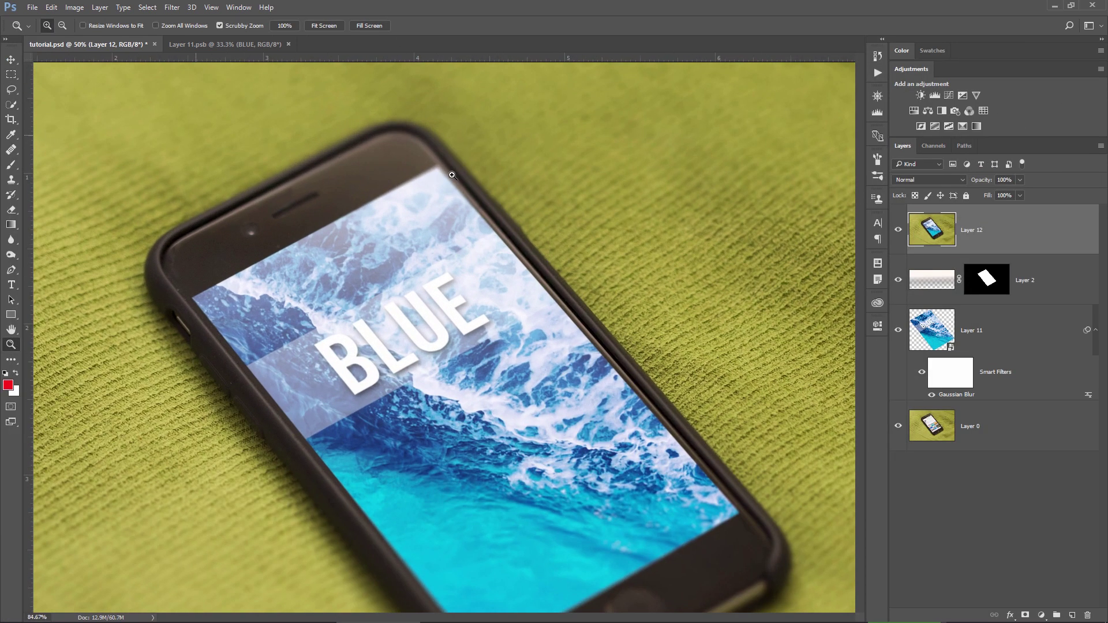
scroll(407, 172, "down", 5)
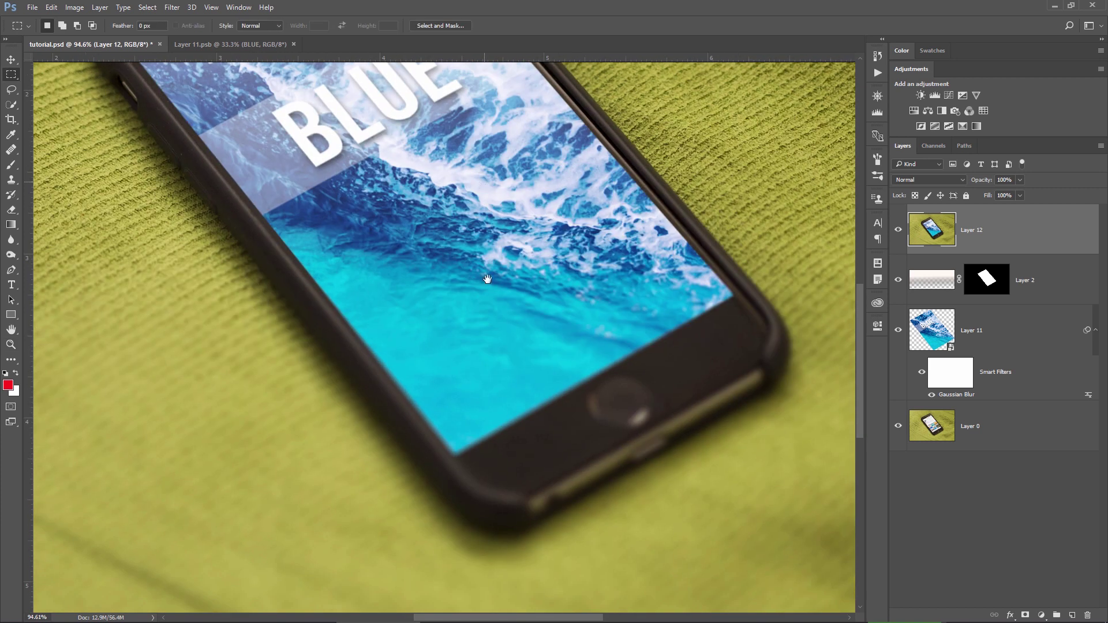
scroll(562, 423, "down", 5)
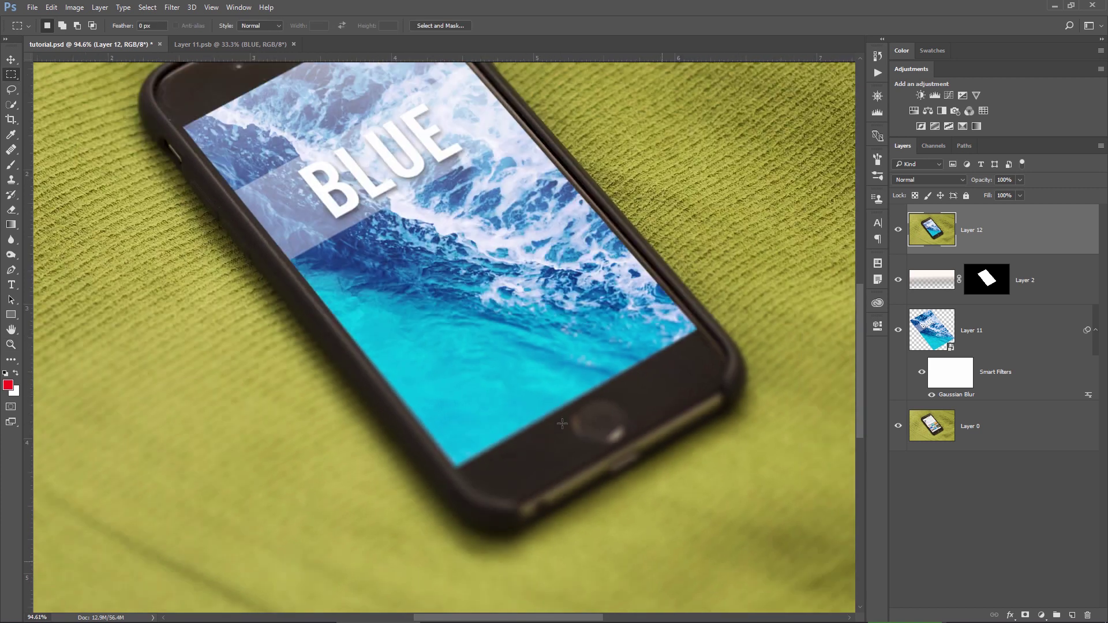